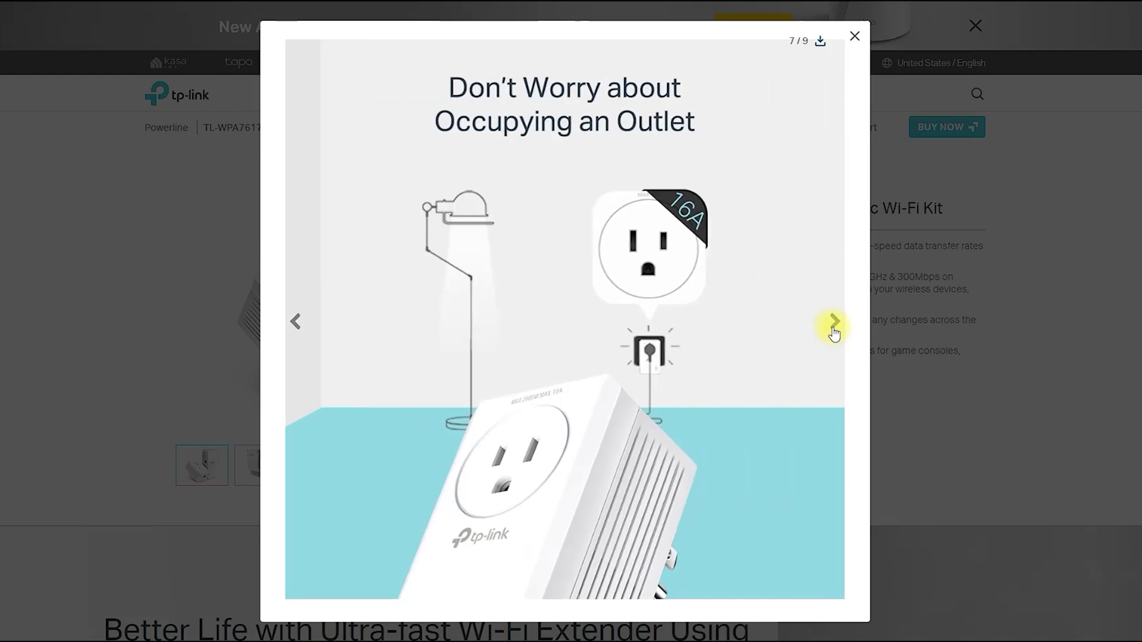
Look through the remaining TL-WPA7617 KIT product images, close the gallery and view the product page's Appearance section
left_click(833, 327)
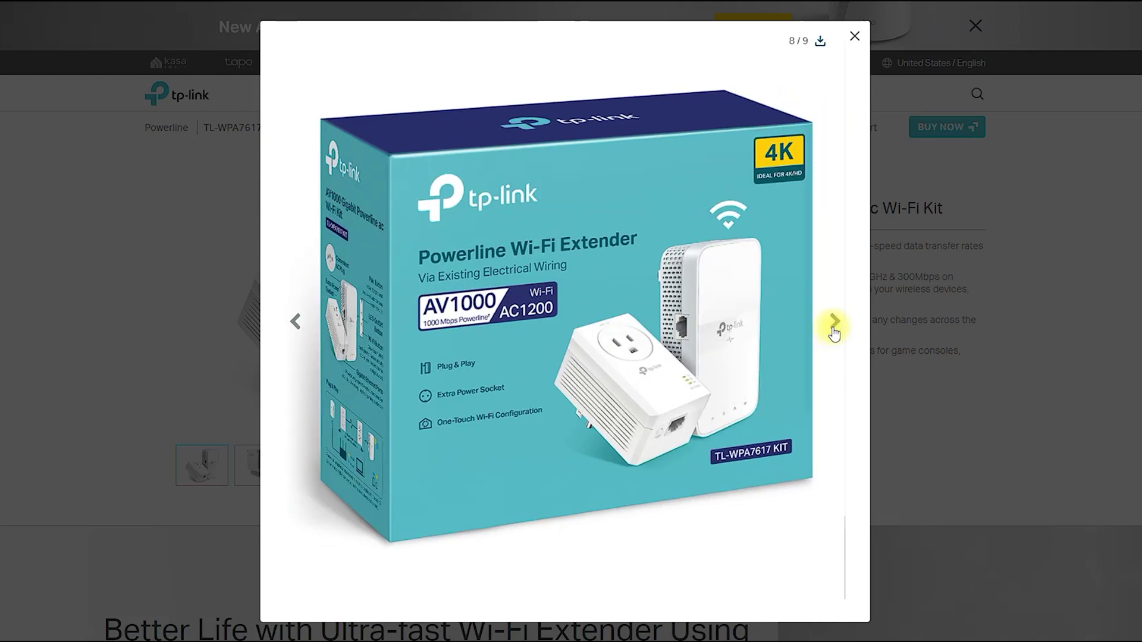
left_click(835, 329)
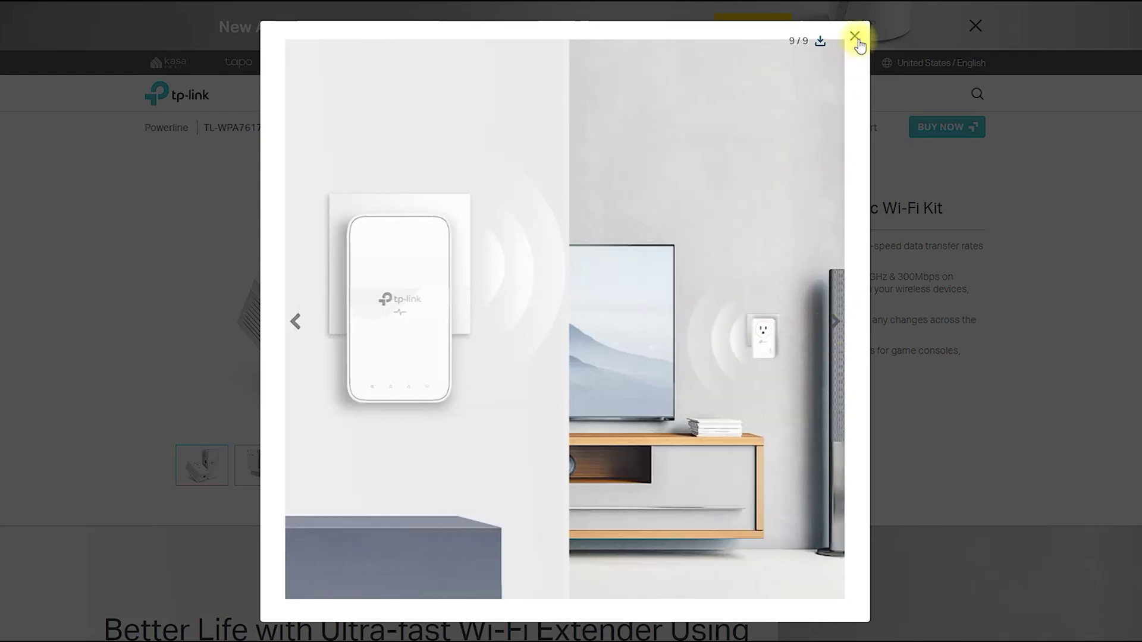
left_click(855, 38)
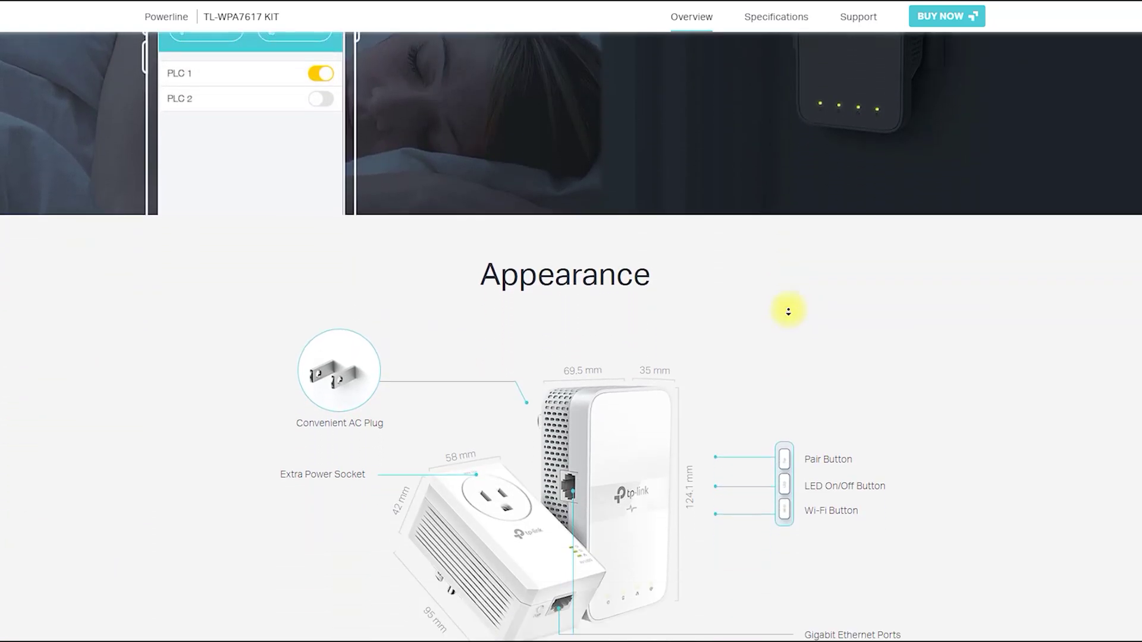
middle_click(790, 313)
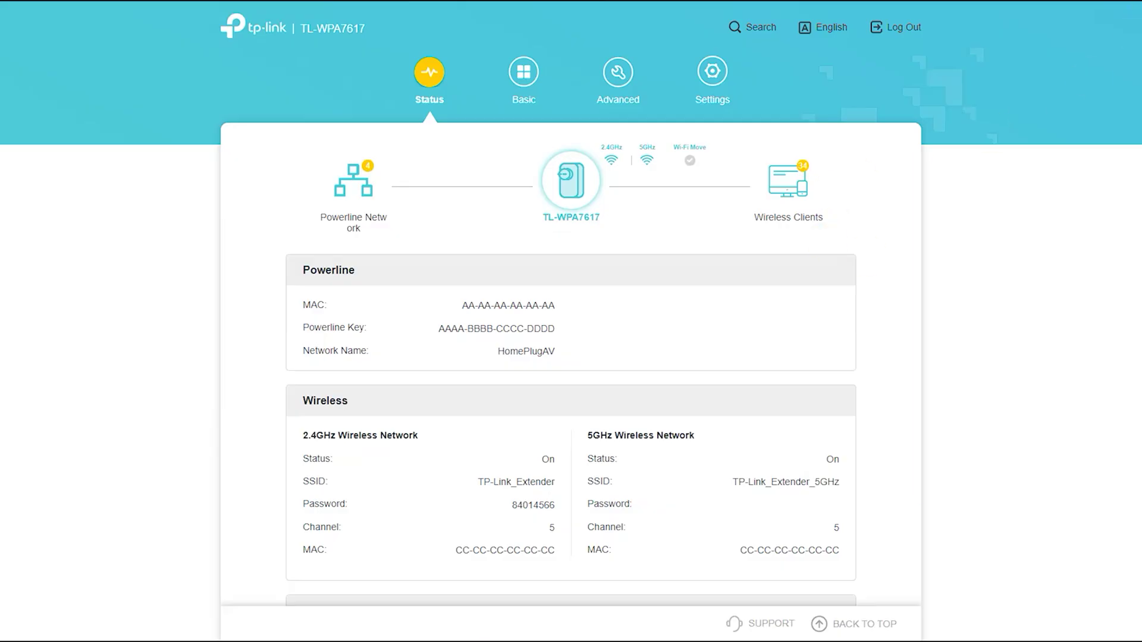
Review the Status page's connection diagram from the powerline network through the extender to the wireless clients
mouse_move(322, 237)
left_mouse_down()
mouse_move(327, 252)
mouse_move(408, 161)
mouse_move(431, 214)
mouse_move(522, 194)
mouse_move(481, 217)
left_mouse_up()
mouse_move(632, 194)
left_mouse_down()
mouse_move(747, 195)
mouse_move(684, 229)
left_mouse_up()
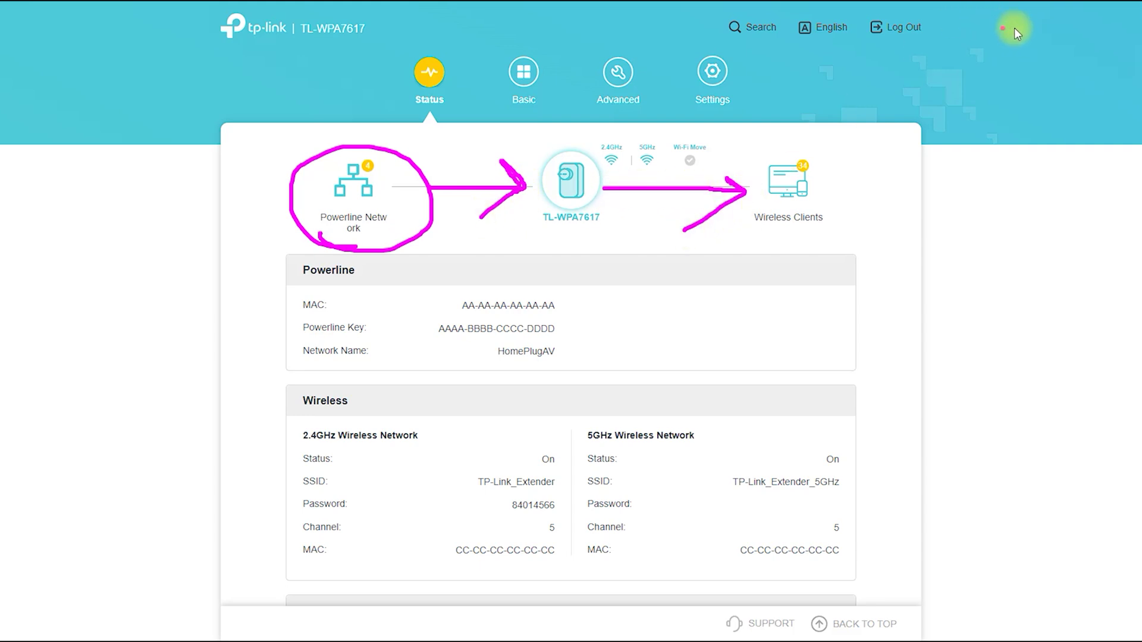
key("Escape")
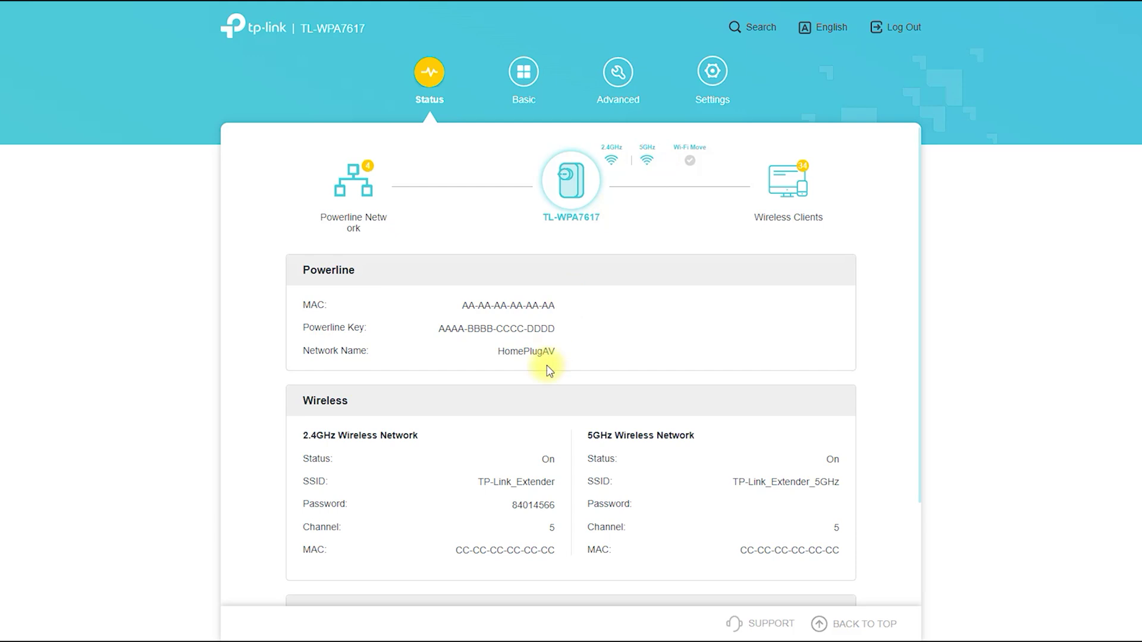
Examine the 2.4GHz and 5GHz details of the wireless and guest networks on the Status page
scroll(546, 352, "down", 2)
mouse_move(288, 315)
left_mouse_down()
mouse_move(459, 298)
mouse_move(331, 324)
left_mouse_up()
mouse_move(581, 326)
left_mouse_down()
mouse_move(704, 309)
mouse_move(563, 298)
mouse_move(624, 327)
left_mouse_up()
mouse_move(297, 504)
left_mouse_down()
mouse_move(275, 466)
mouse_move(363, 506)
left_mouse_up()
mouse_move(576, 526)
left_mouse_down()
mouse_move(643, 529)
mouse_move(582, 505)
mouse_move(573, 522)
left_mouse_up()
left_click(444, 527)
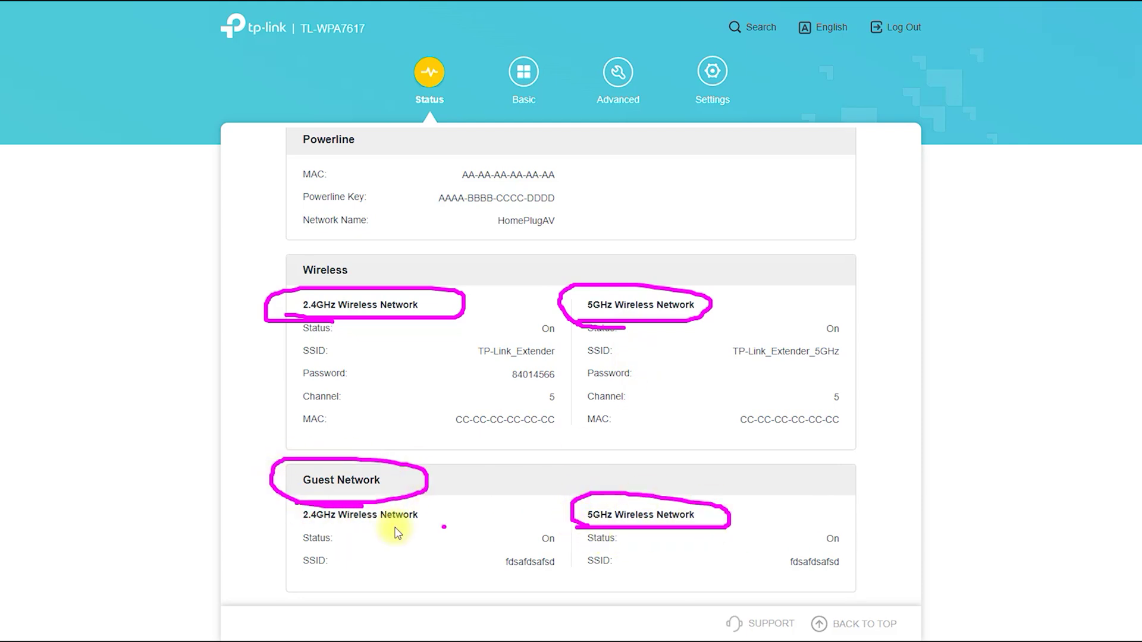
mouse_move(296, 526)
left_mouse_down()
mouse_move(446, 509)
mouse_move(288, 510)
mouse_move(355, 529)
left_mouse_up()
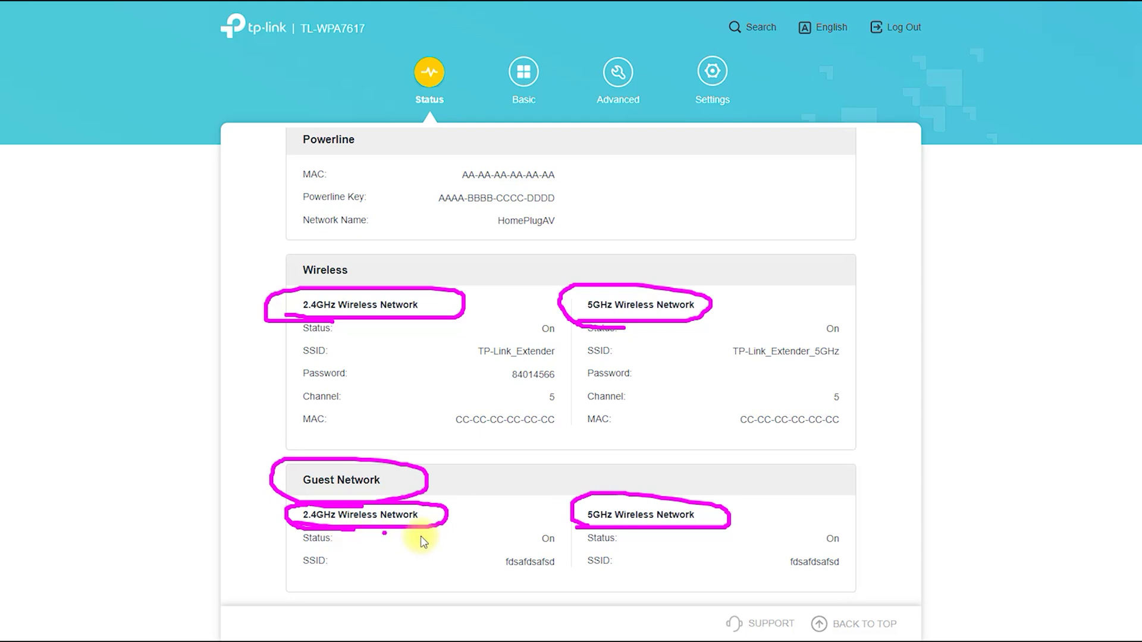
Open the basic wireless settings and review the 2.4GHz and 5GHz network options
left_click(524, 74)
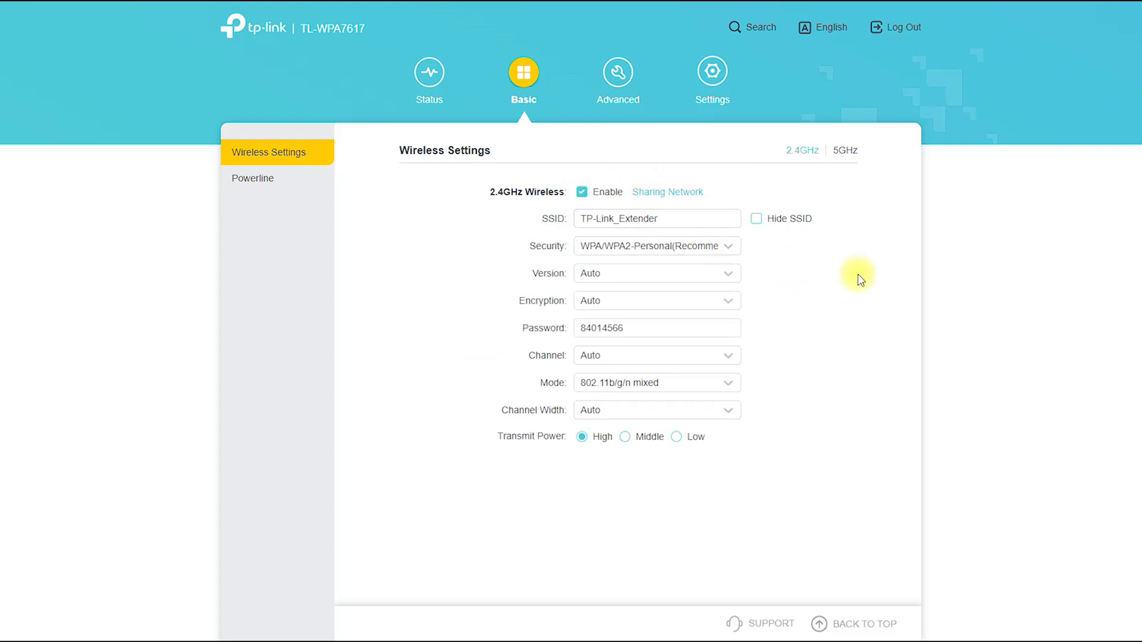
mouse_move(395, 160)
left_mouse_down()
mouse_move(439, 140)
mouse_move(494, 175)
mouse_move(734, 153)
mouse_move(816, 339)
mouse_move(507, 448)
mouse_move(476, 191)
mouse_move(548, 166)
left_mouse_up()
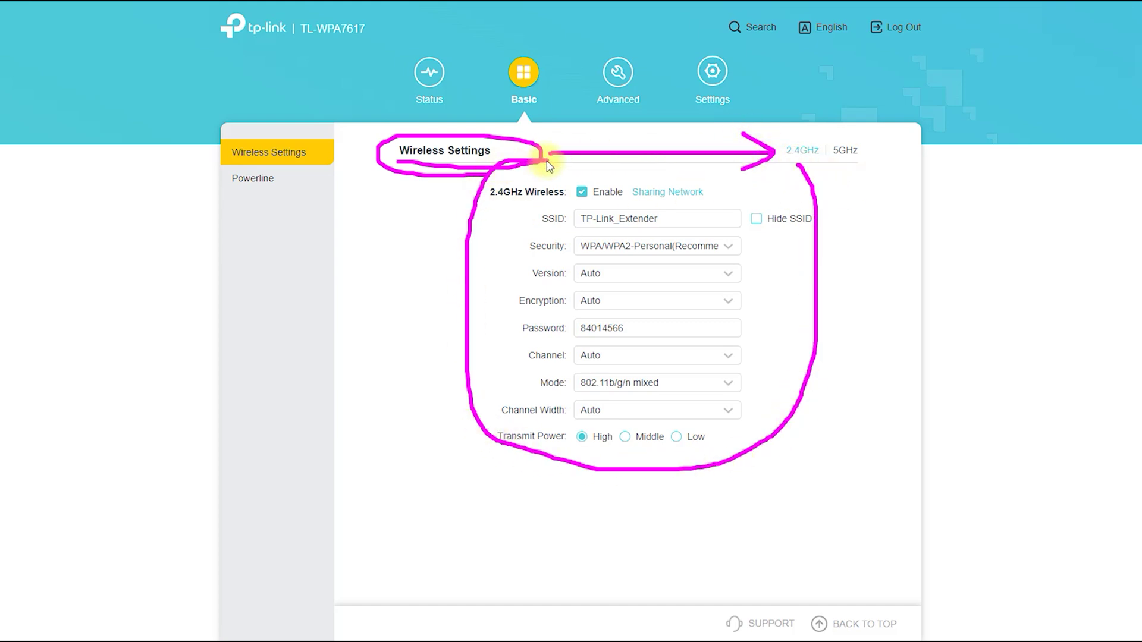
left_click(845, 150)
mouse_move(592, 174)
left_mouse_down()
mouse_move(500, 191)
mouse_move(601, 428)
mouse_move(822, 192)
mouse_move(570, 173)
left_mouse_up()
mouse_move(778, 196)
left_mouse_down()
mouse_move(824, 194)
mouse_move(844, 168)
left_mouse_up()
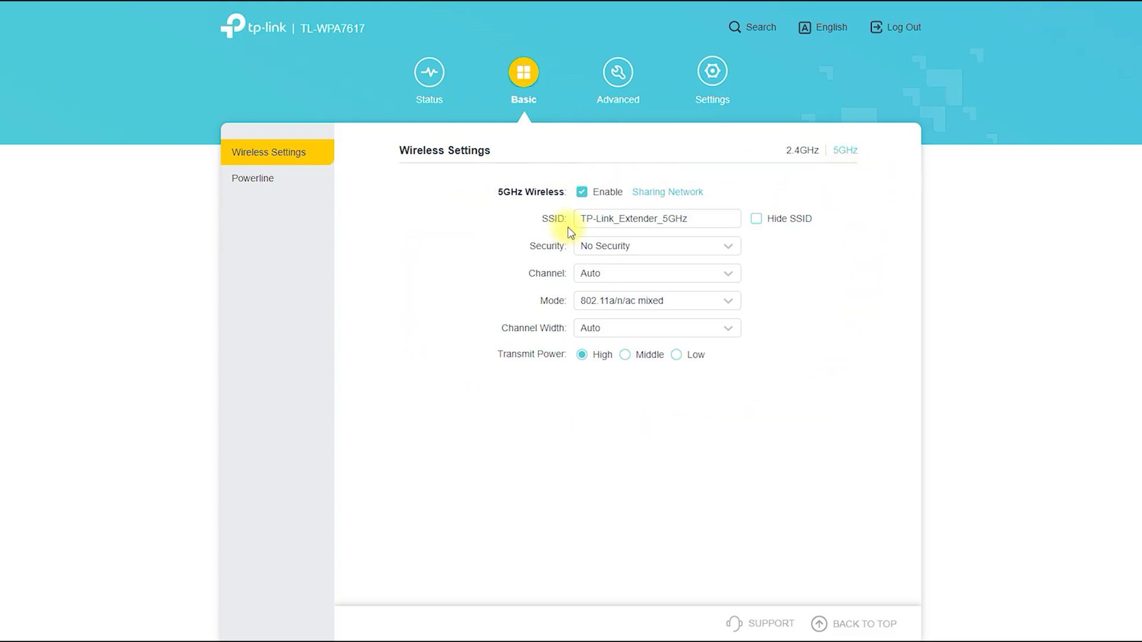
Set the 5GHz network's security to WPA/WPA2-Personal (Recommended) and select the contents of its password field
left_click(729, 244)
left_click(730, 324)
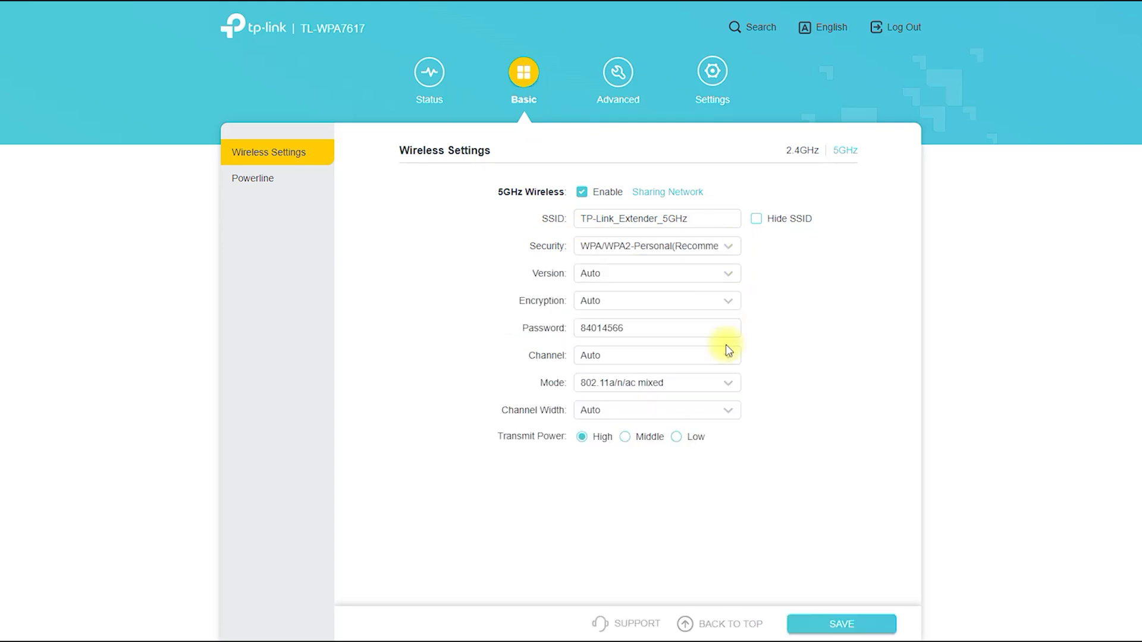
mouse_move(732, 342)
left_mouse_down()
mouse_move(559, 340)
mouse_move(722, 339)
mouse_move(753, 312)
mouse_move(544, 314)
mouse_move(554, 344)
left_mouse_up()
left_click(914, 195)
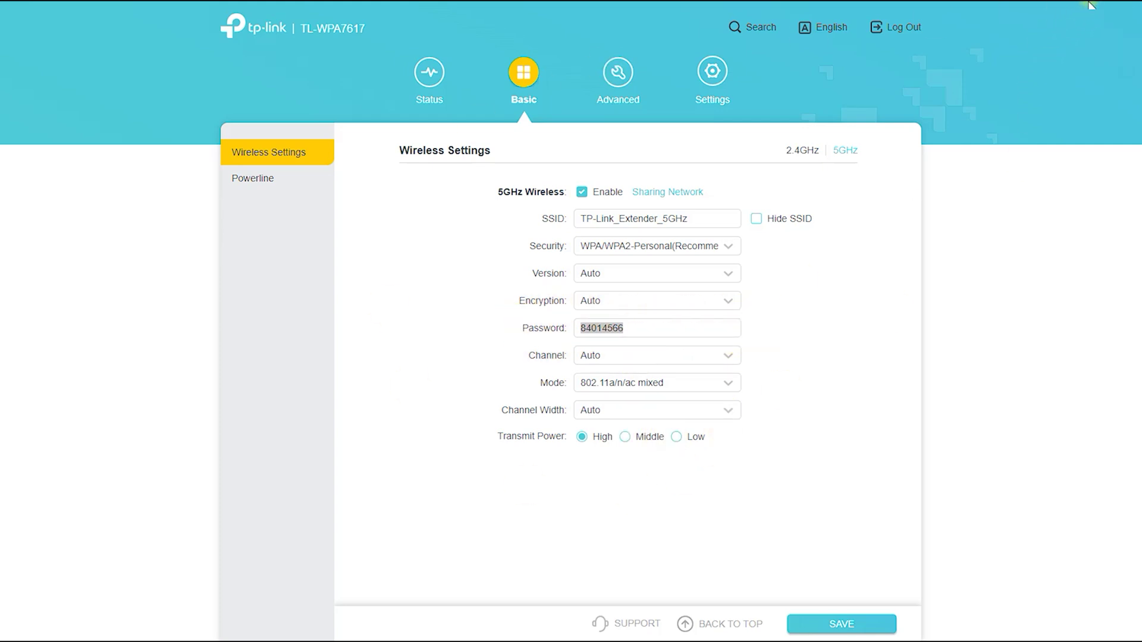
Try the Middle and Low transmit power options for the 5GHz network and set it back to High
mouse_move(495, 453)
left_mouse_down()
mouse_move(642, 458)
mouse_move(663, 429)
mouse_move(498, 432)
left_mouse_up()
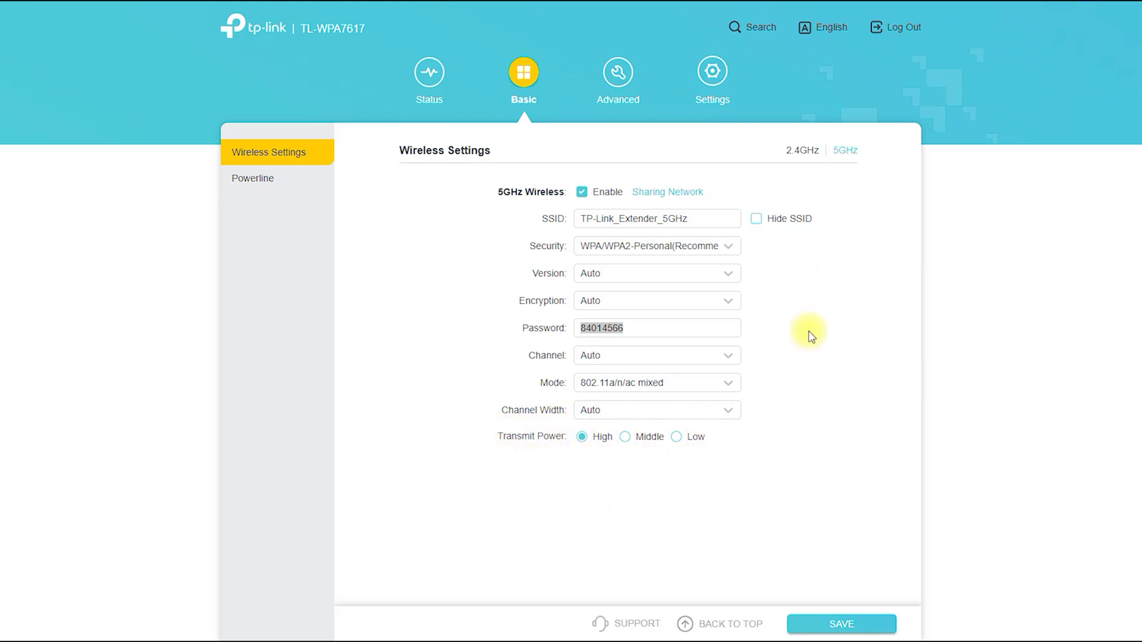
left_click(644, 441)
left_click(695, 438)
left_click(593, 439)
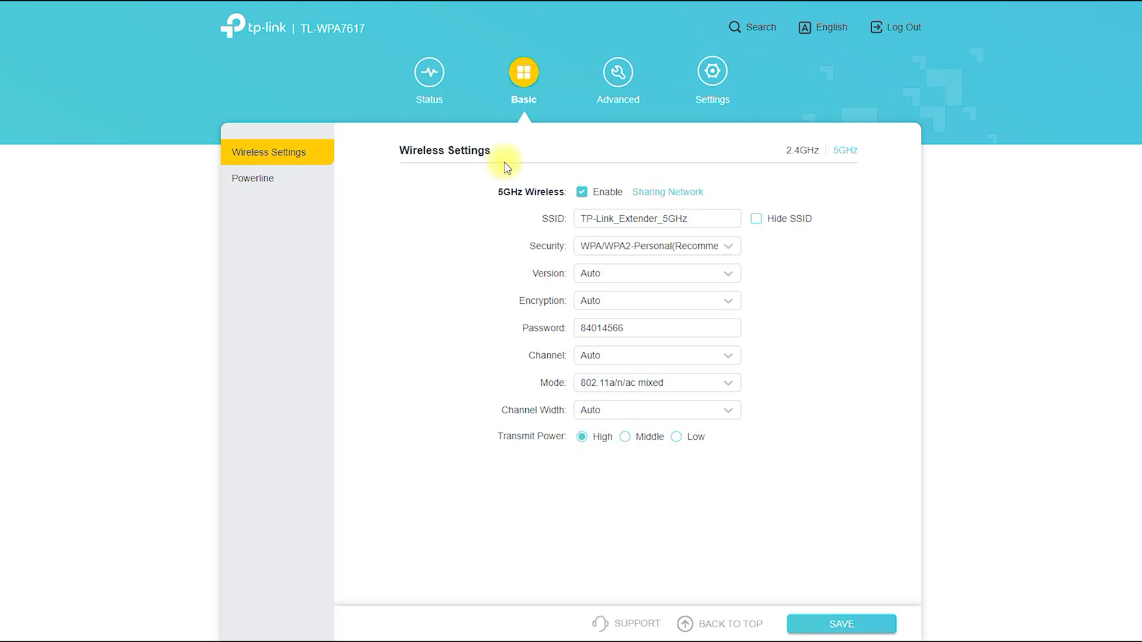
Open the basic Powerline settings and review the network name
left_click(269, 189)
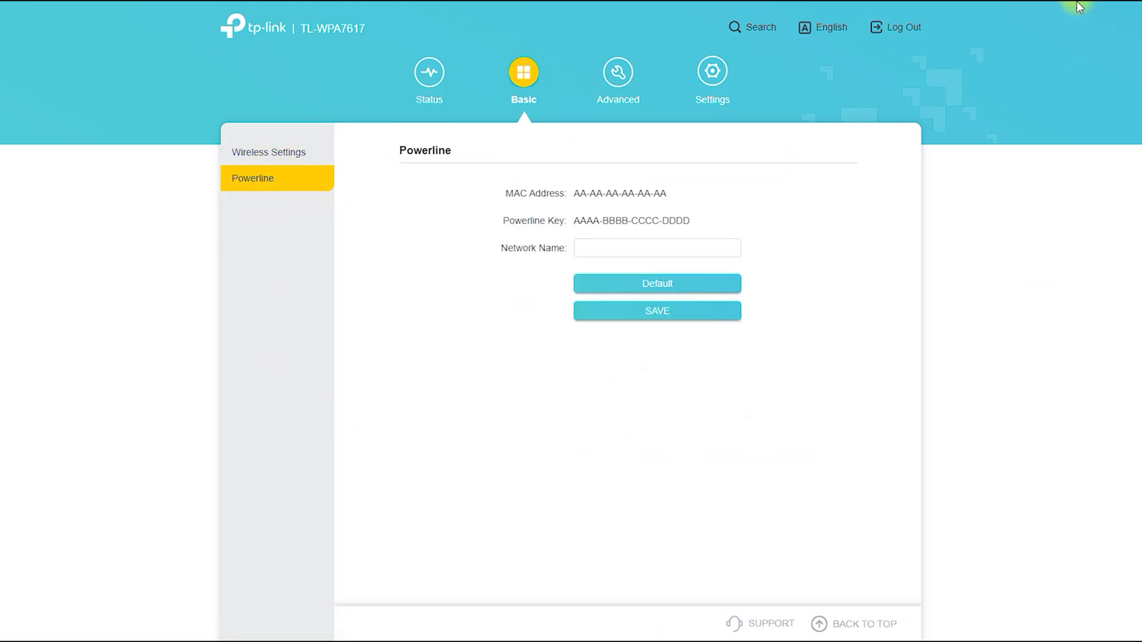
left_click_drag(322, 177, 392, 183)
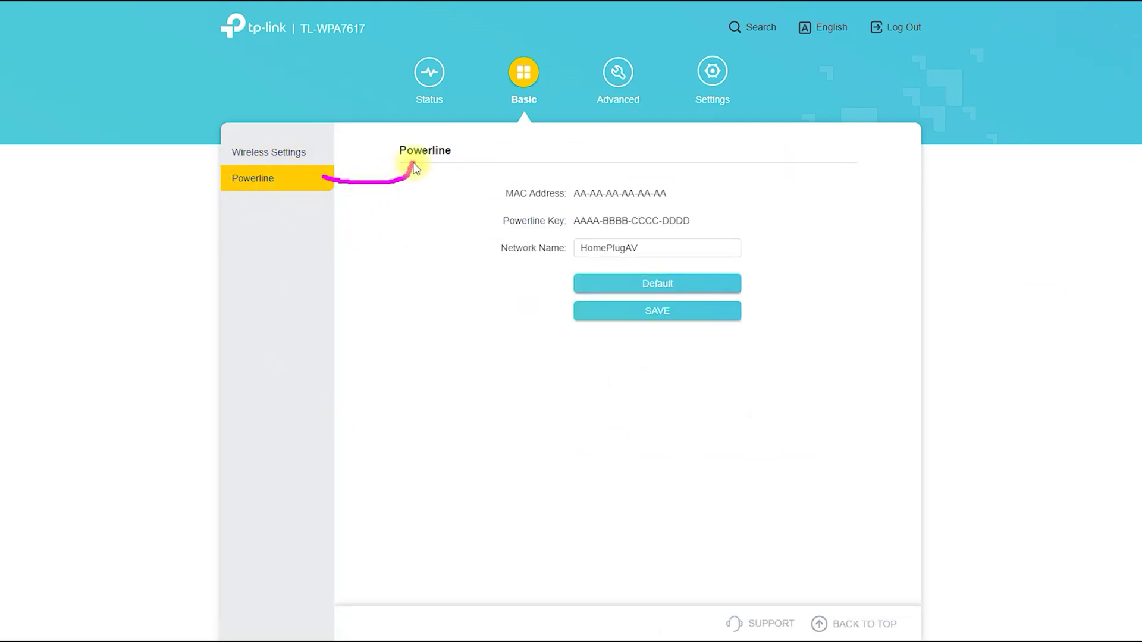
mouse_move(491, 259)
left_mouse_down()
mouse_move(556, 260)
mouse_move(497, 235)
mouse_move(480, 260)
left_mouse_up()
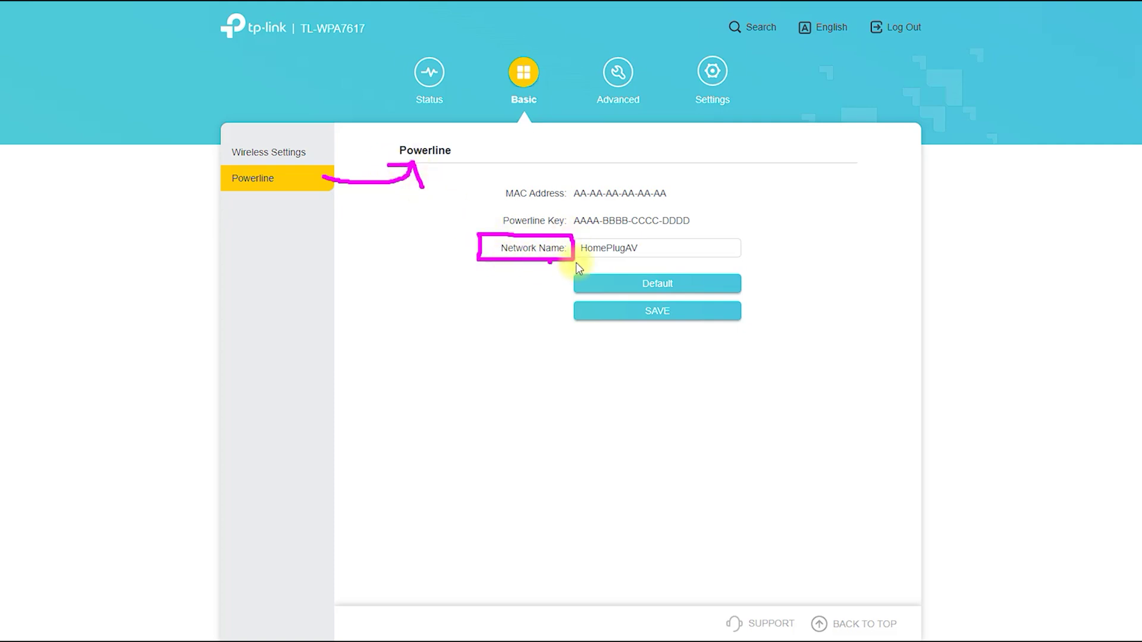
left_click_drag(580, 261, 651, 258)
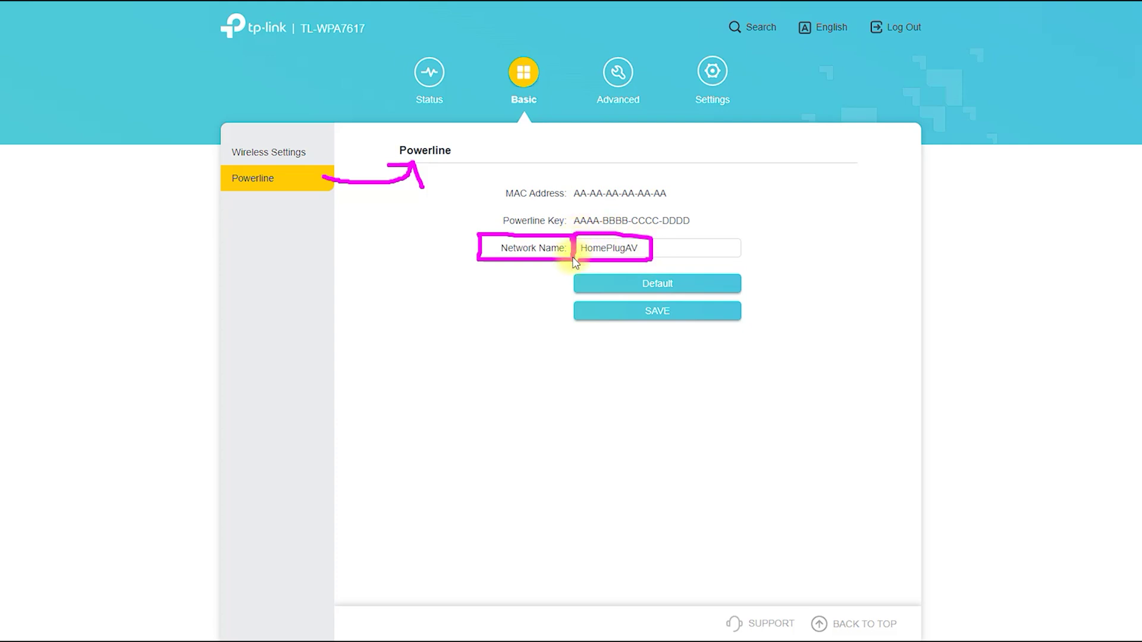
Open the advanced settings and view the 2.4GHz wireless settings there
left_click(615, 76)
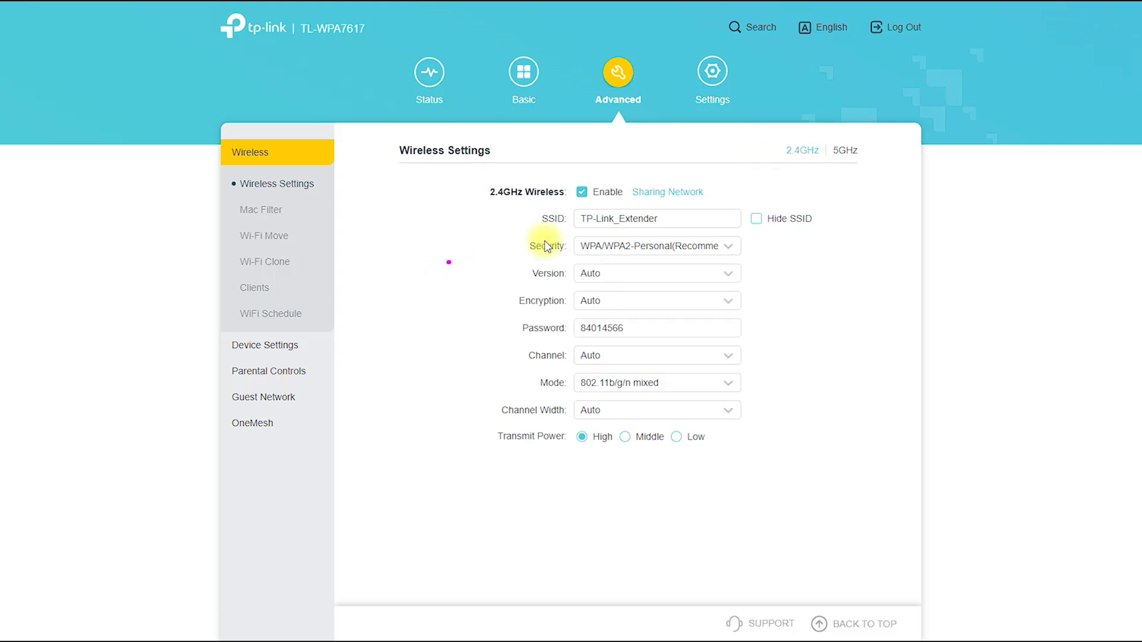
mouse_move(392, 166)
left_mouse_down()
mouse_move(490, 174)
mouse_move(368, 160)
mouse_move(369, 227)
left_mouse_up()
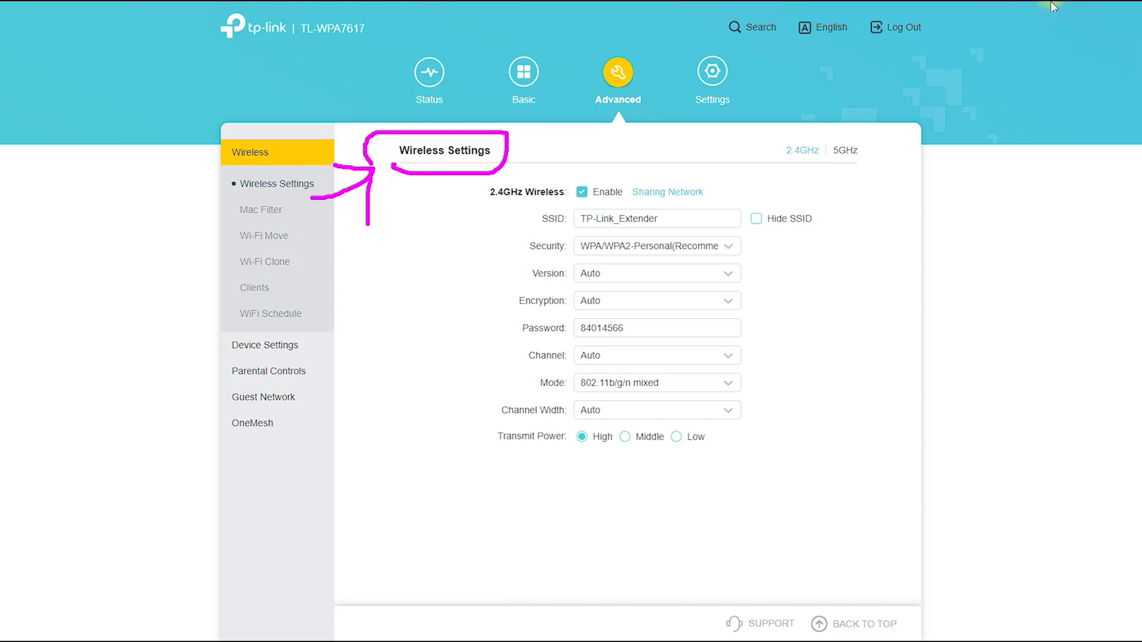
key("Escape")
Open the advanced Mac Filter settings and review the filter switch, whitelist rule and option for adding devices
left_click(277, 214)
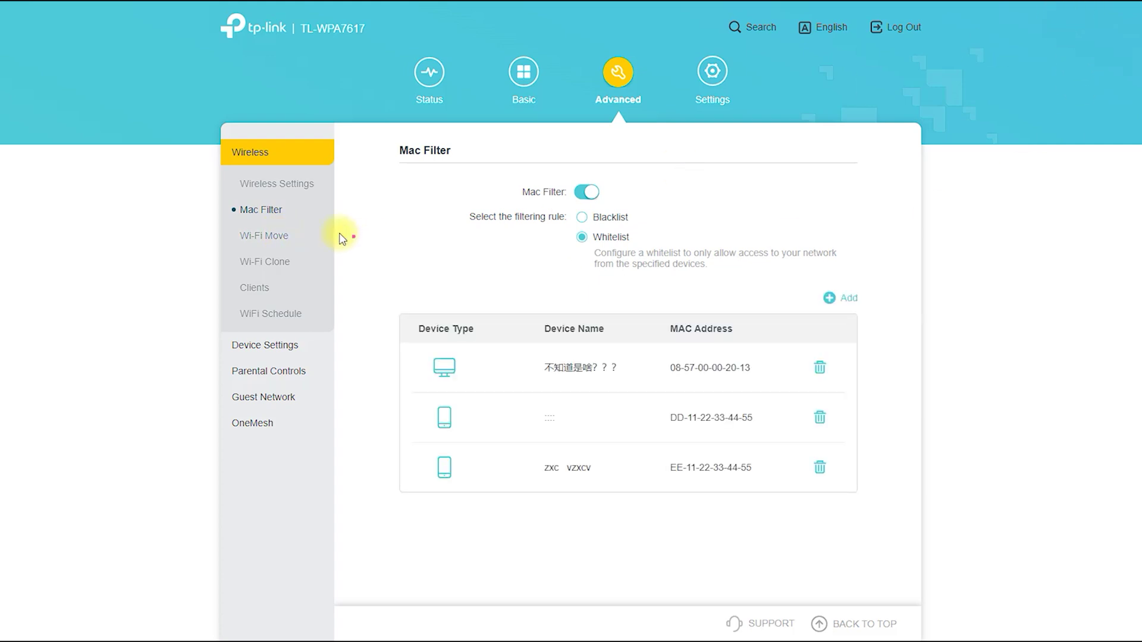
mouse_move(315, 224)
left_mouse_down()
mouse_move(410, 169)
mouse_move(408, 202)
left_mouse_up()
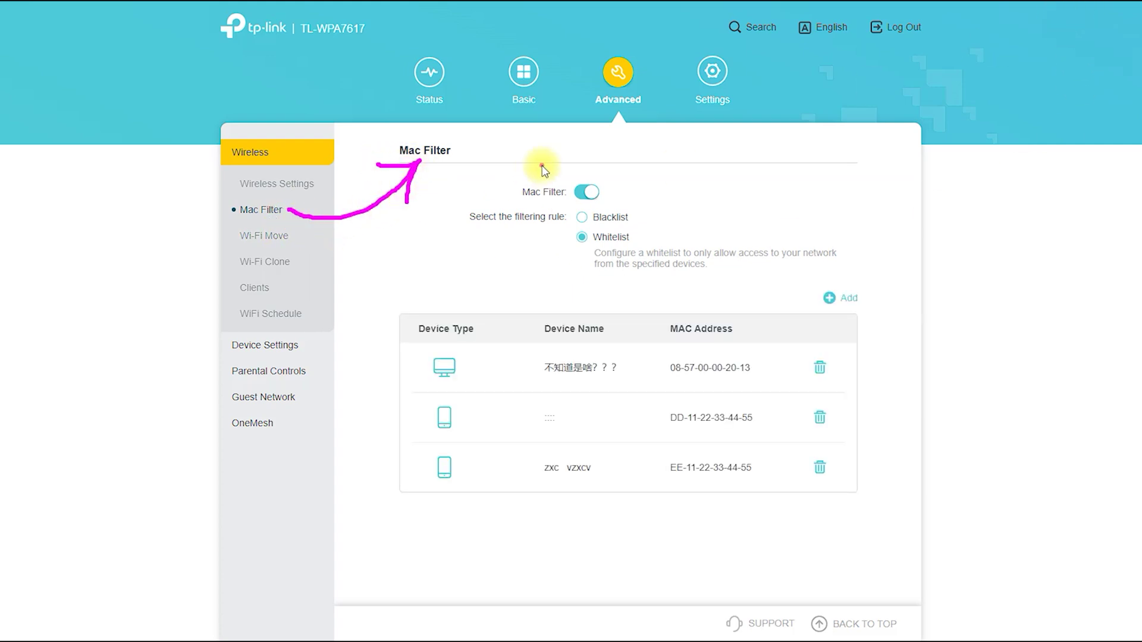
mouse_move(625, 178)
left_mouse_down()
mouse_move(543, 193)
mouse_move(631, 176)
left_mouse_up()
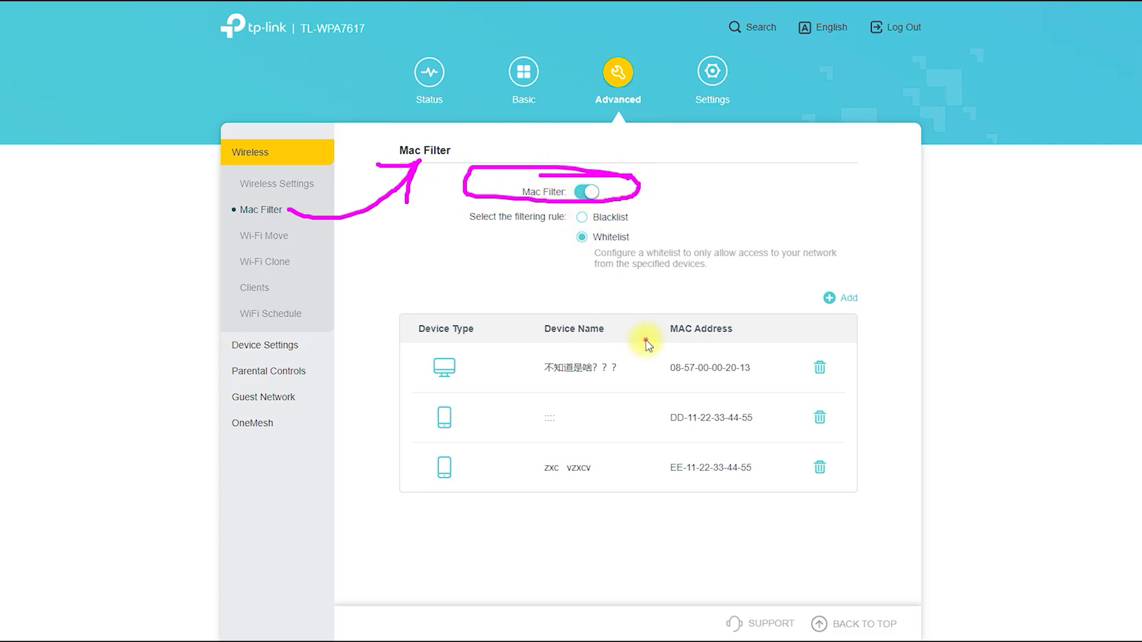
mouse_move(588, 251)
left_mouse_down()
mouse_move(619, 302)
mouse_move(797, 308)
left_mouse_up()
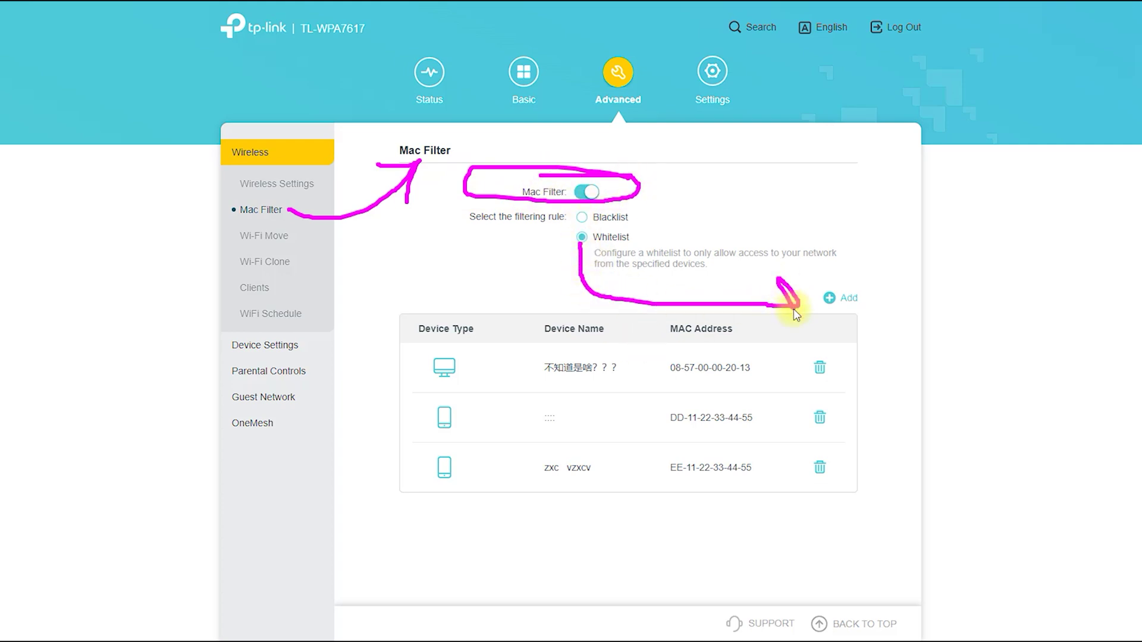
key("Escape")
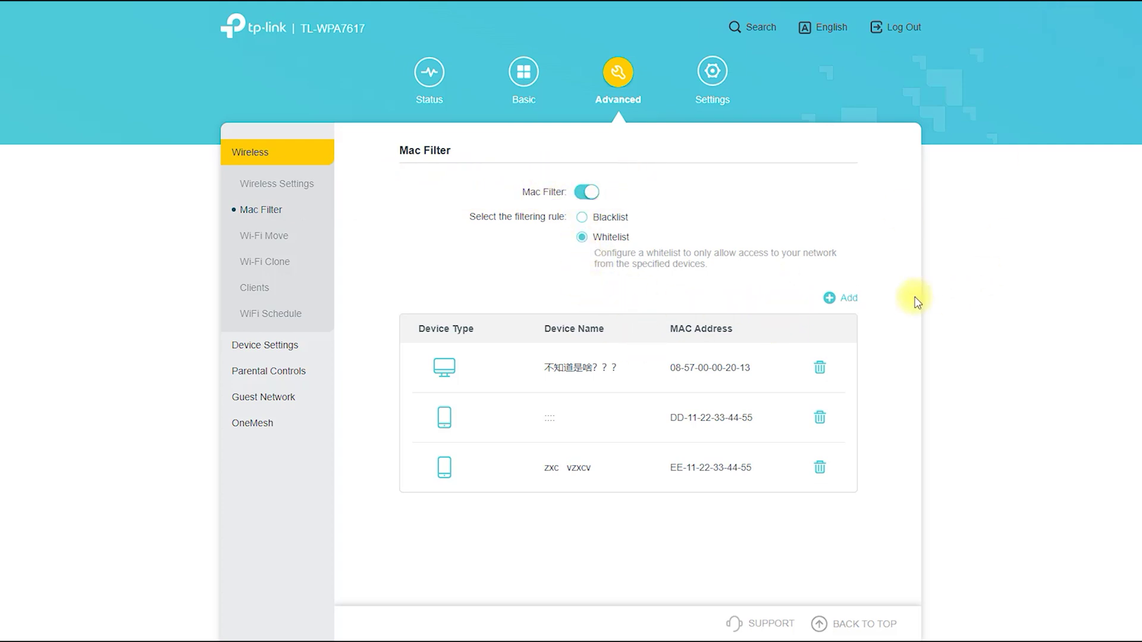
View the form for manually adding a device to the Mac Filter whitelist and close it without adding one
left_click(849, 299)
left_click(420, 320)
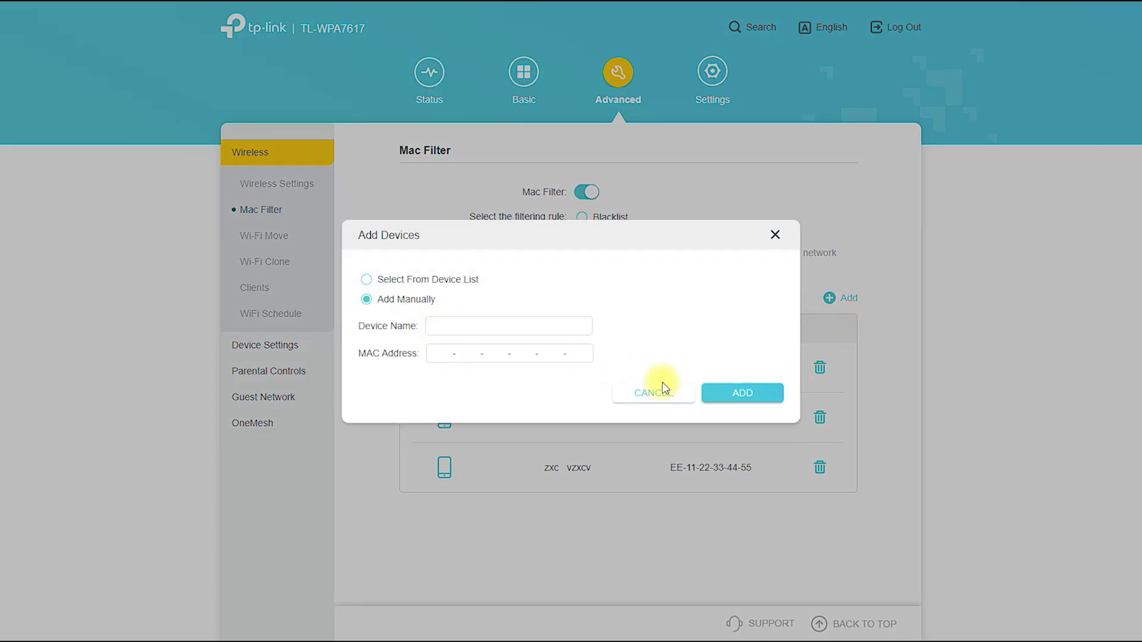
left_click(774, 236)
Open the Wi-Fi Move settings and enable Wi-Fi Move
left_click(265, 236)
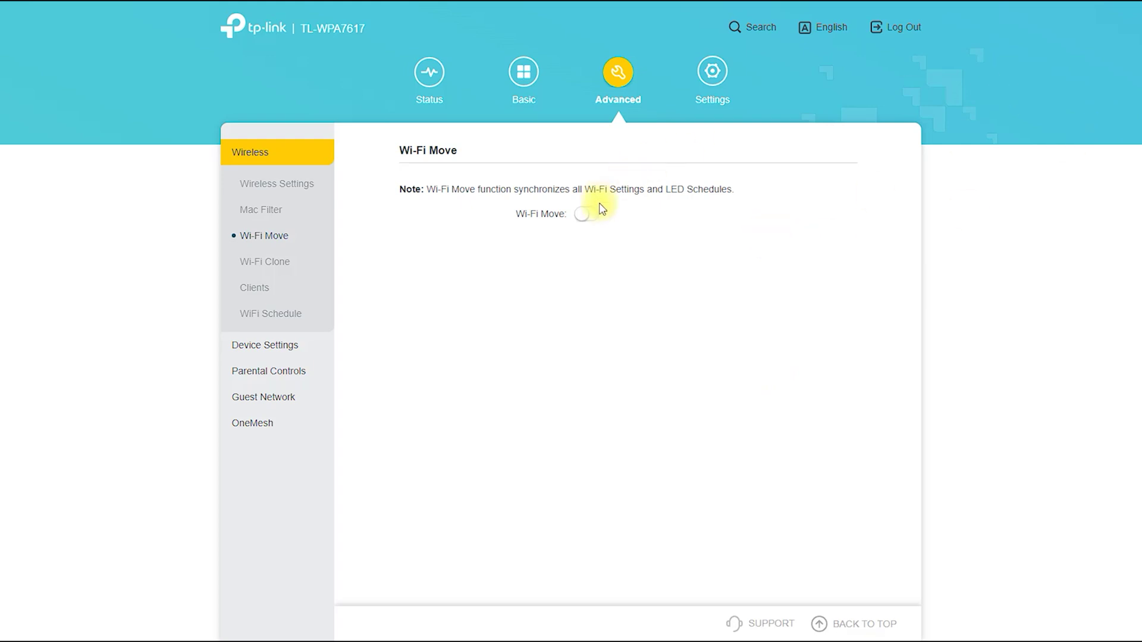
left_click(598, 209)
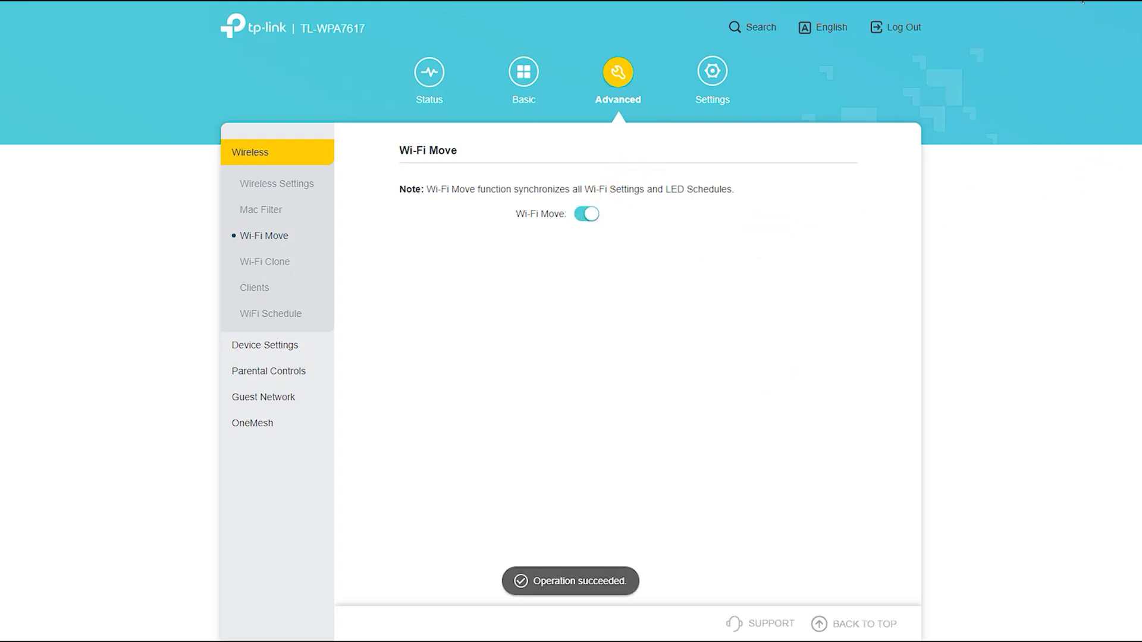
mouse_move(299, 241)
left_mouse_down()
mouse_move(412, 216)
mouse_move(424, 167)
mouse_move(474, 216)
left_mouse_up()
Open the Wi-Fi Clone settings and review the bands that can be cloned
left_click(264, 261)
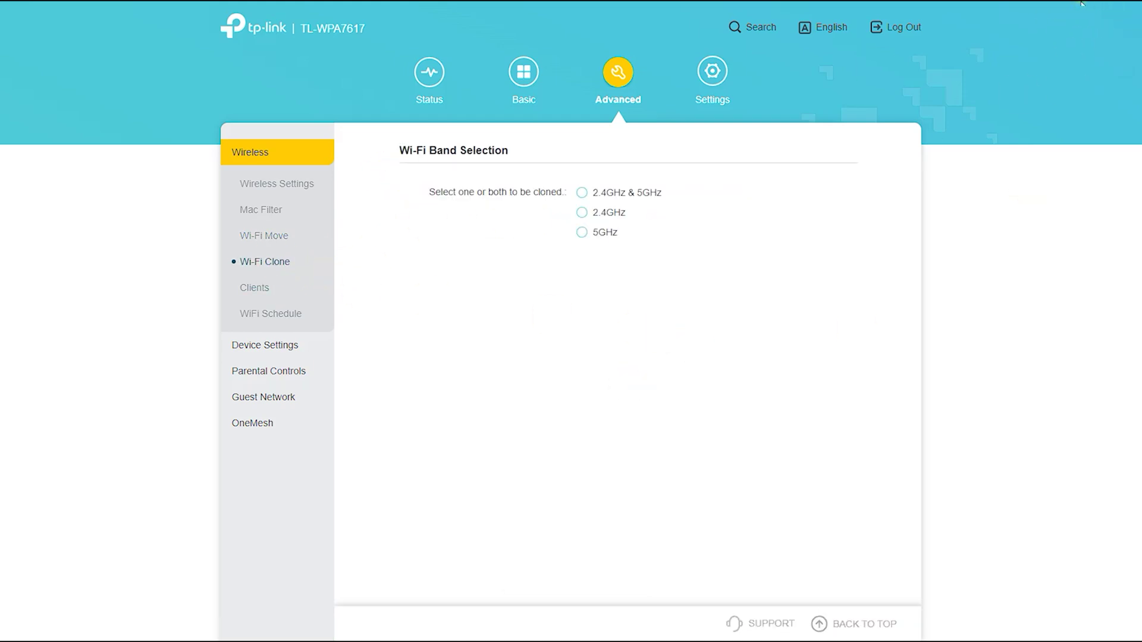
mouse_move(294, 264)
left_mouse_down()
mouse_move(421, 186)
mouse_move(385, 176)
mouse_move(422, 170)
left_mouse_up()
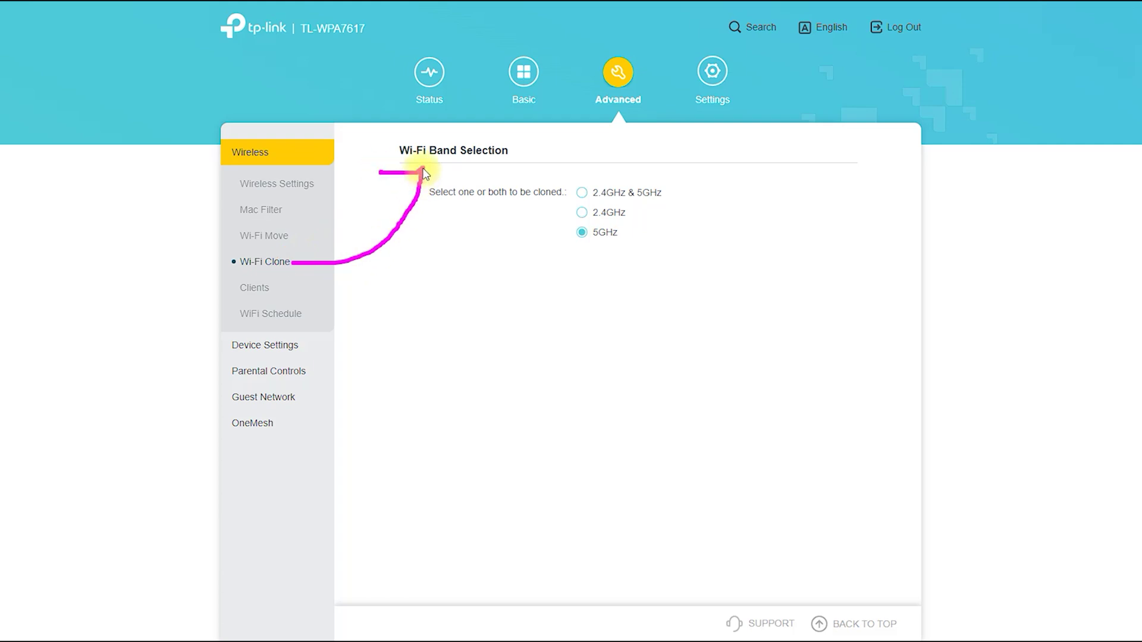
mouse_move(709, 187)
left_mouse_down()
mouse_move(543, 204)
mouse_move(684, 182)
left_mouse_up()
left_click(976, 154)
left_click(1074, 9)
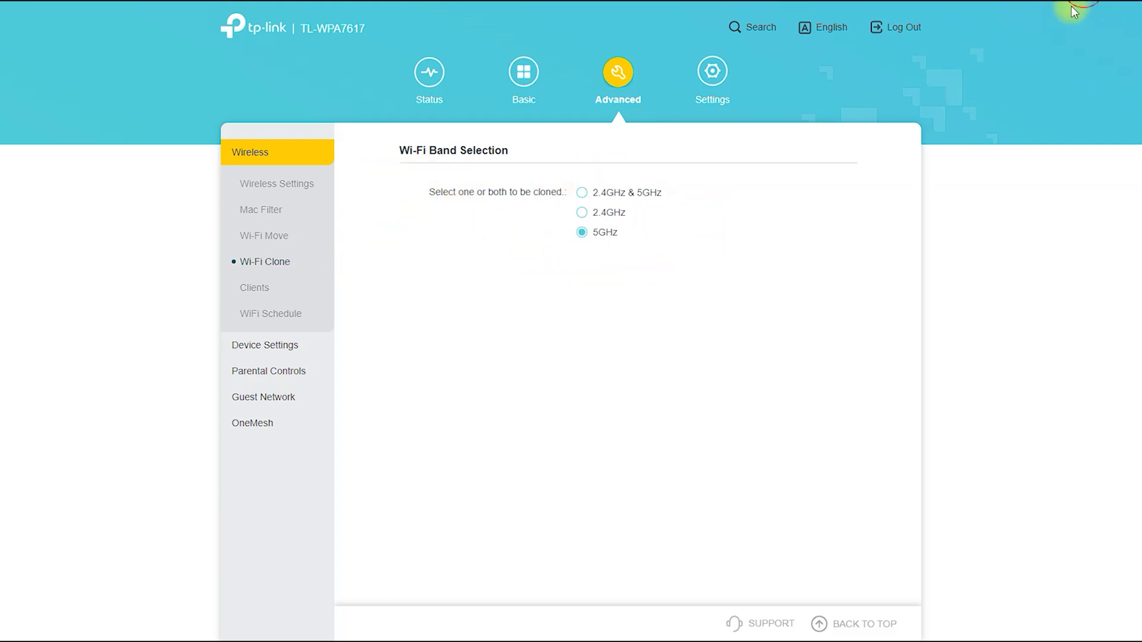
Select the Wi-Fi Clone bands 2.4GHz & 5GHz, 2.4GHz and finally 5GHz, confirming the synchronization for each
left_click(641, 202)
left_click(747, 352)
left_click(602, 212)
left_click(742, 351)
left_click(609, 237)
left_click(740, 352)
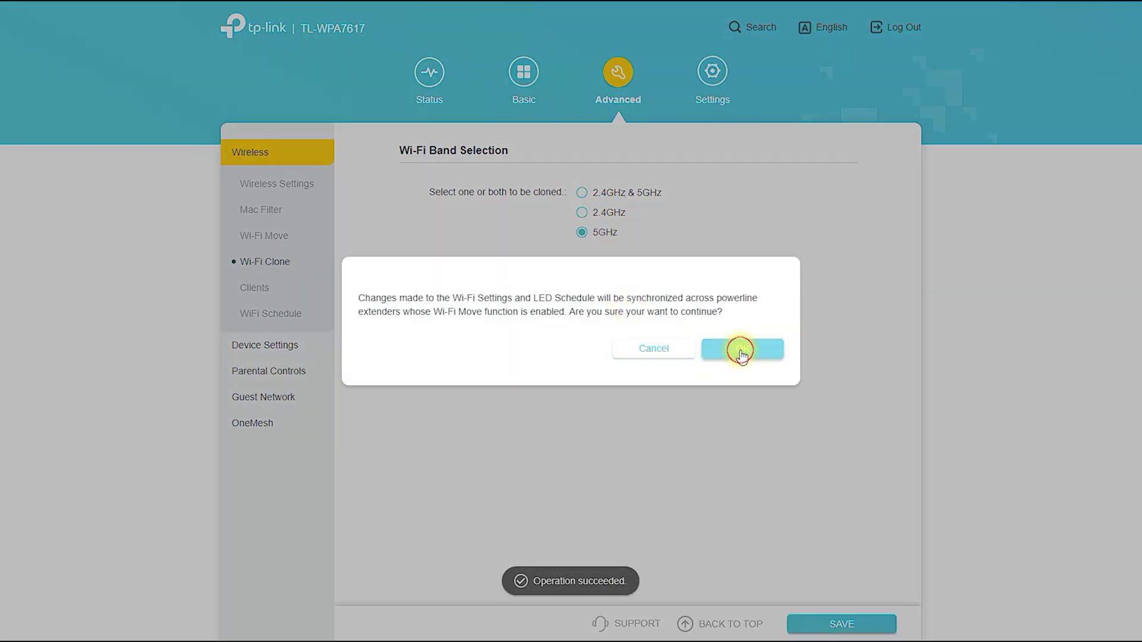
Open the wireless client list and view the online wireless clients
left_click(255, 287)
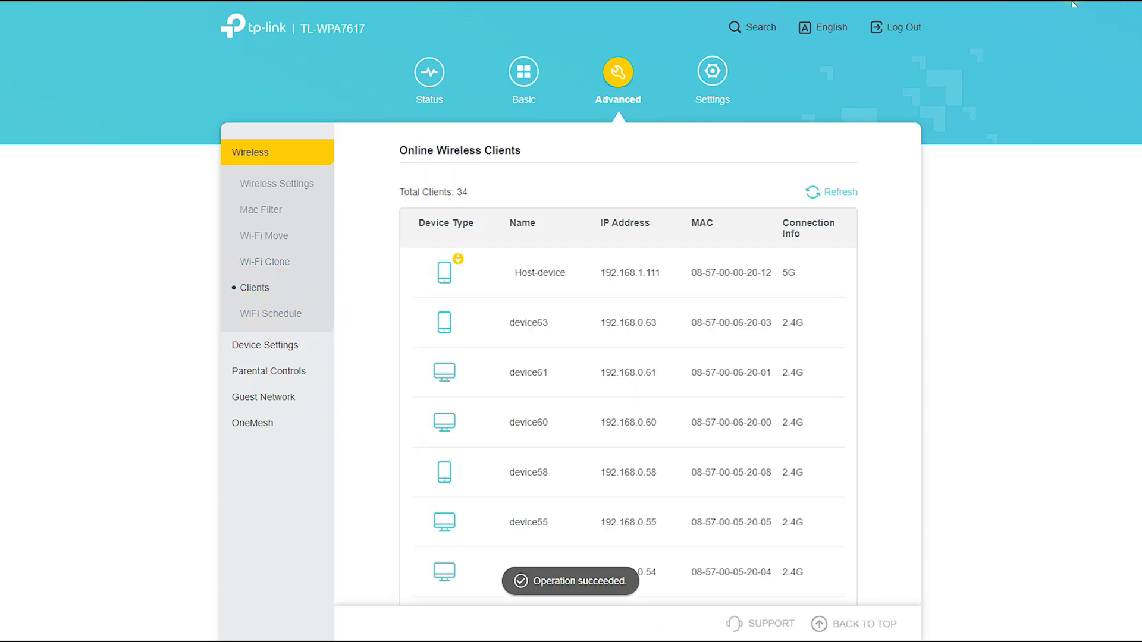
mouse_move(287, 293)
left_mouse_down()
mouse_move(419, 153)
mouse_move(415, 165)
left_mouse_up()
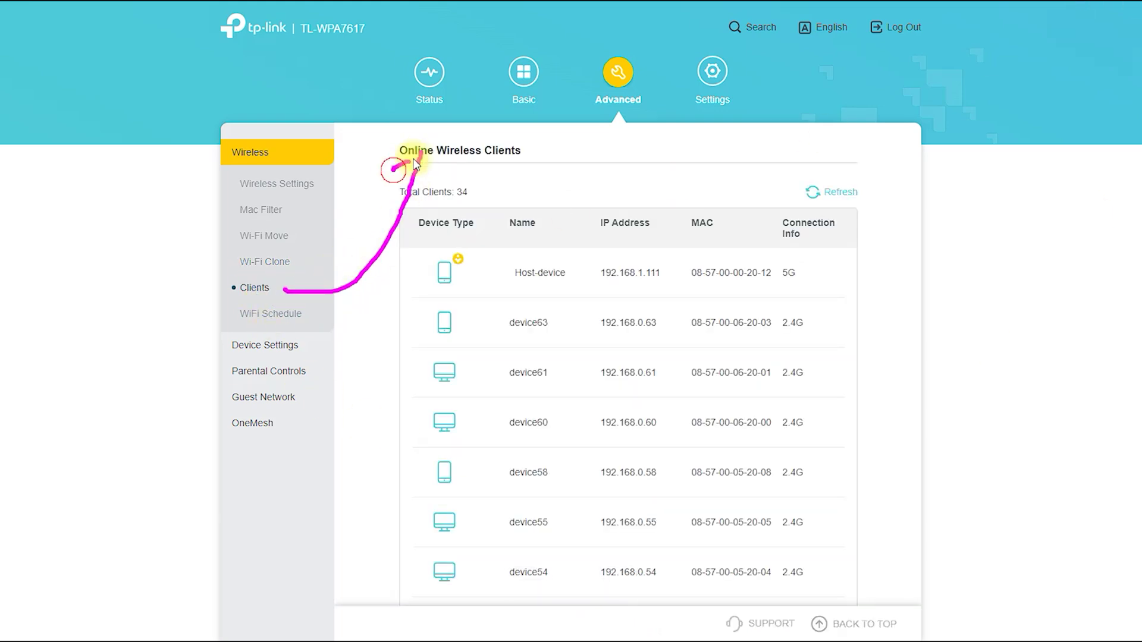
Look through the first page of online wireless clients and open the WiFi Schedule settings
mouse_move(433, 216)
left_mouse_down()
mouse_move(388, 173)
mouse_move(387, 209)
left_mouse_up()
left_click(523, 239)
scroll(796, 321, "down", 2)
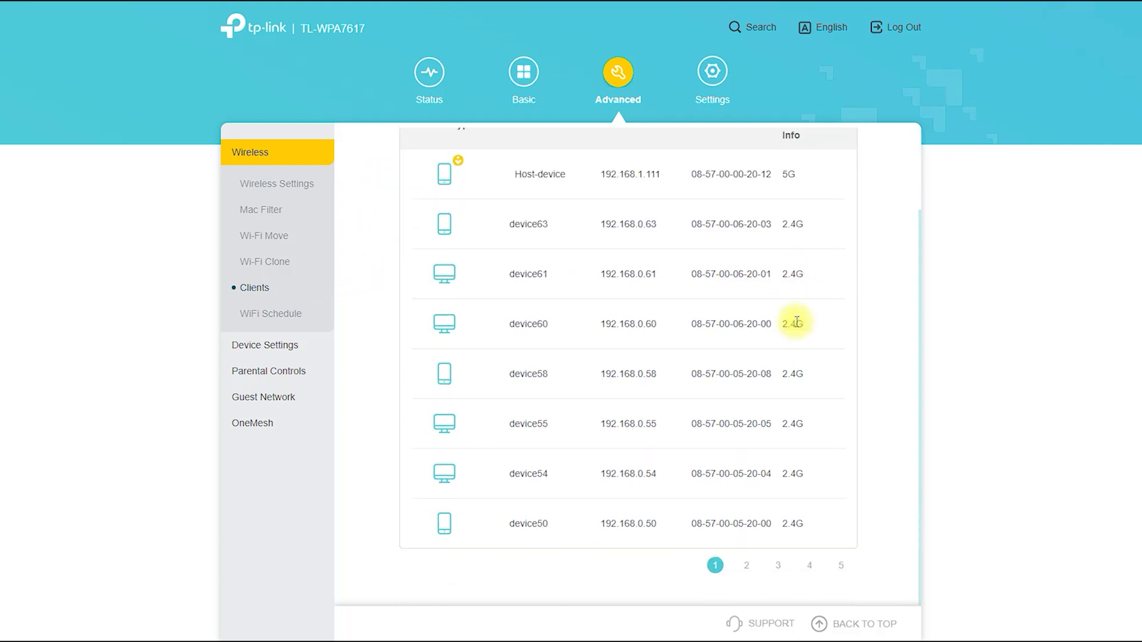
left_click(275, 316)
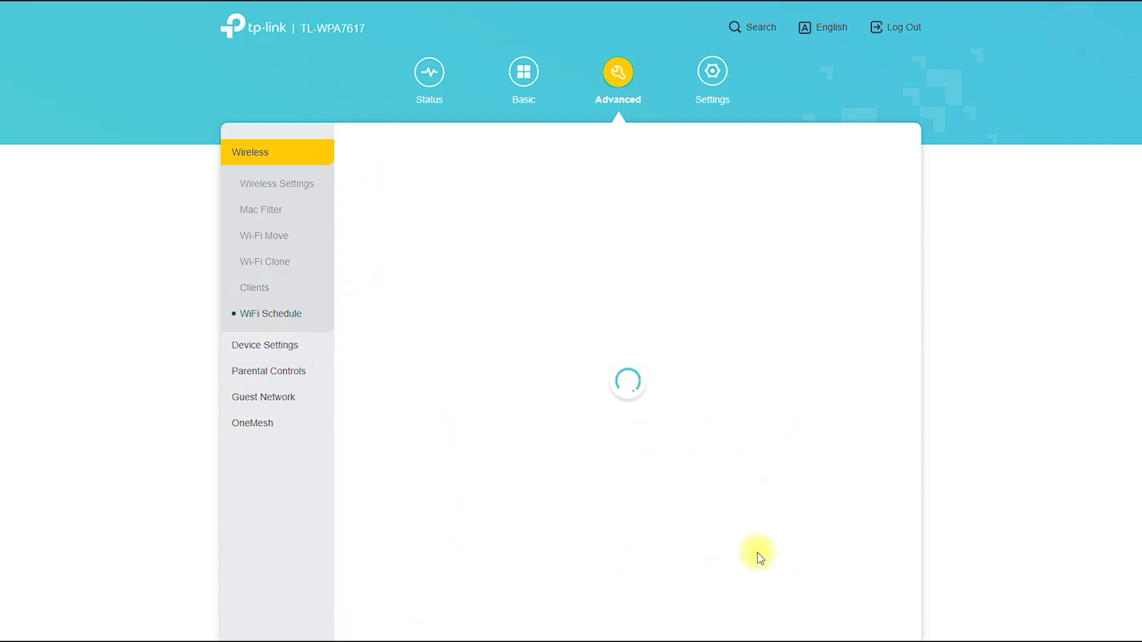
Open the LAN Settings under Device Settings and review the IP address and gateway fields
left_click(280, 348)
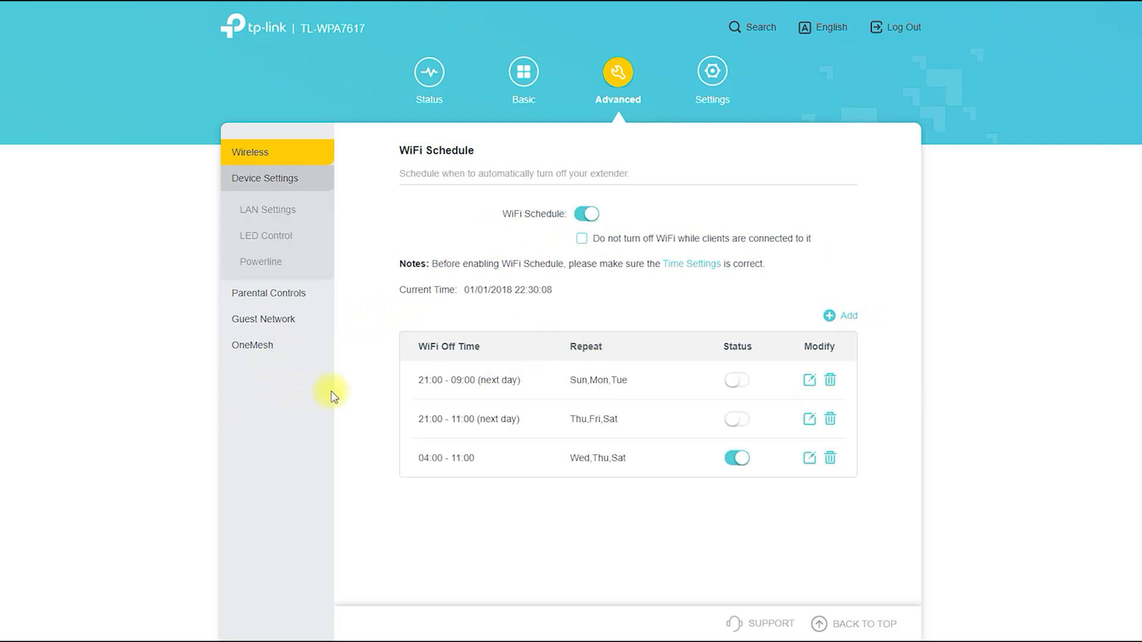
left_click(286, 213)
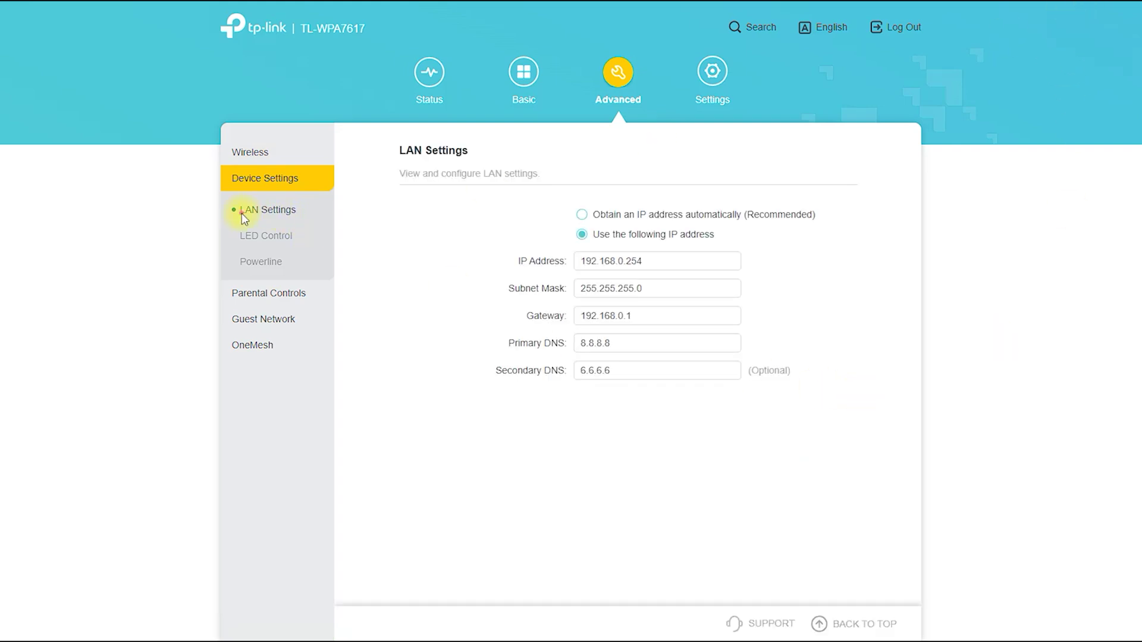
mouse_move(334, 218)
left_mouse_down()
mouse_move(380, 173)
mouse_move(384, 208)
left_mouse_up()
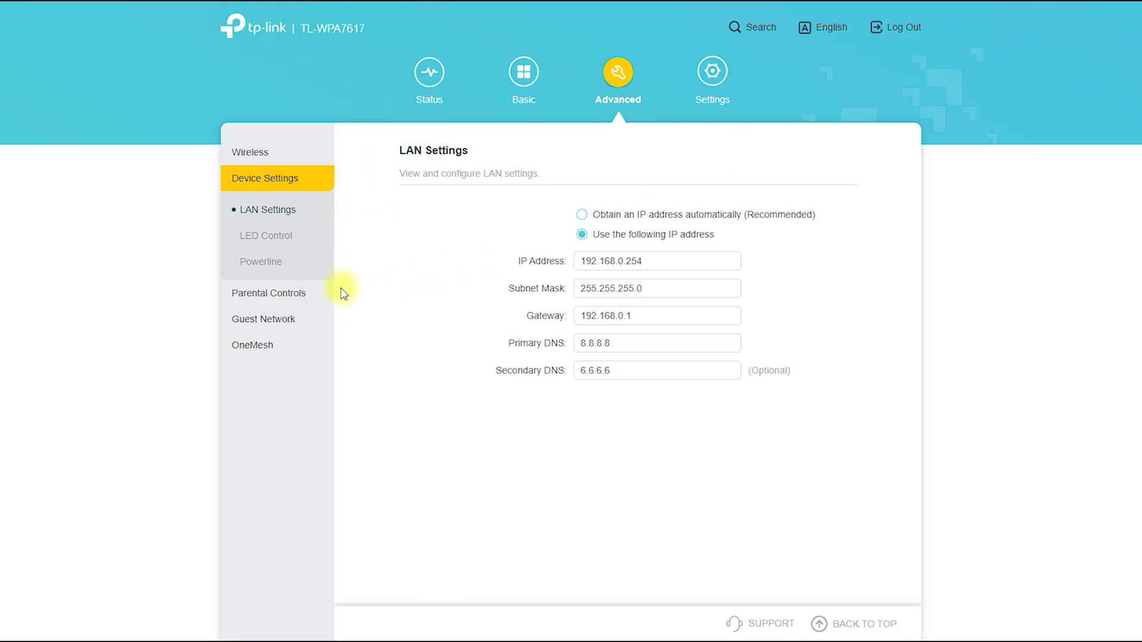
mouse_move(509, 277)
left_mouse_down()
mouse_move(678, 275)
mouse_move(756, 246)
mouse_move(539, 240)
mouse_move(536, 281)
left_mouse_up()
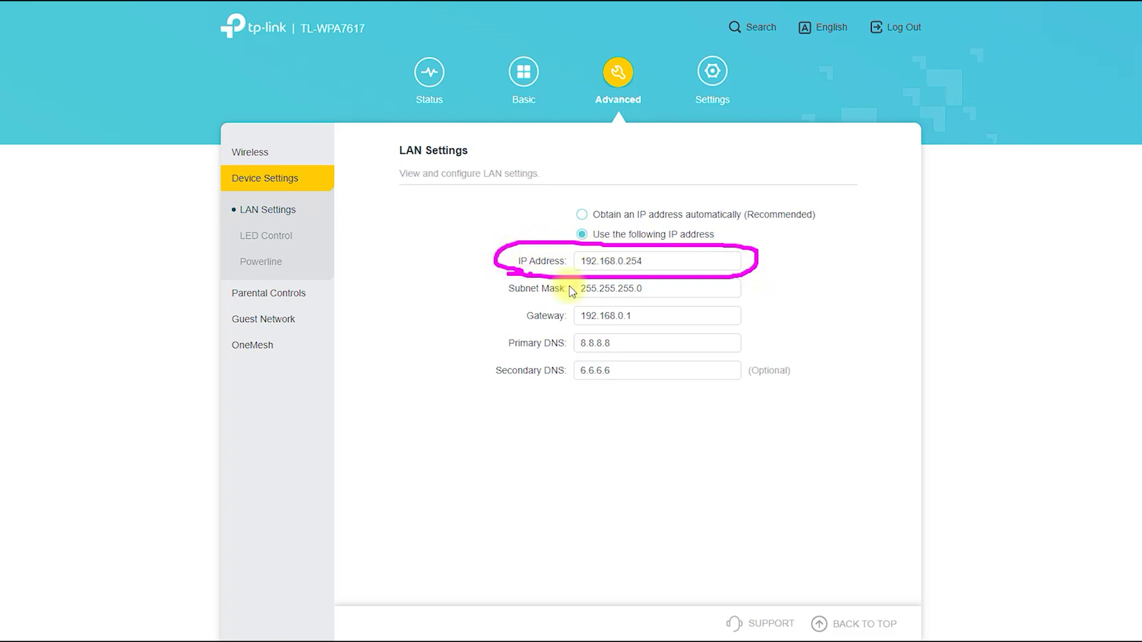
mouse_move(559, 339)
left_mouse_down()
mouse_move(717, 329)
mouse_move(731, 304)
mouse_move(521, 308)
left_mouse_up()
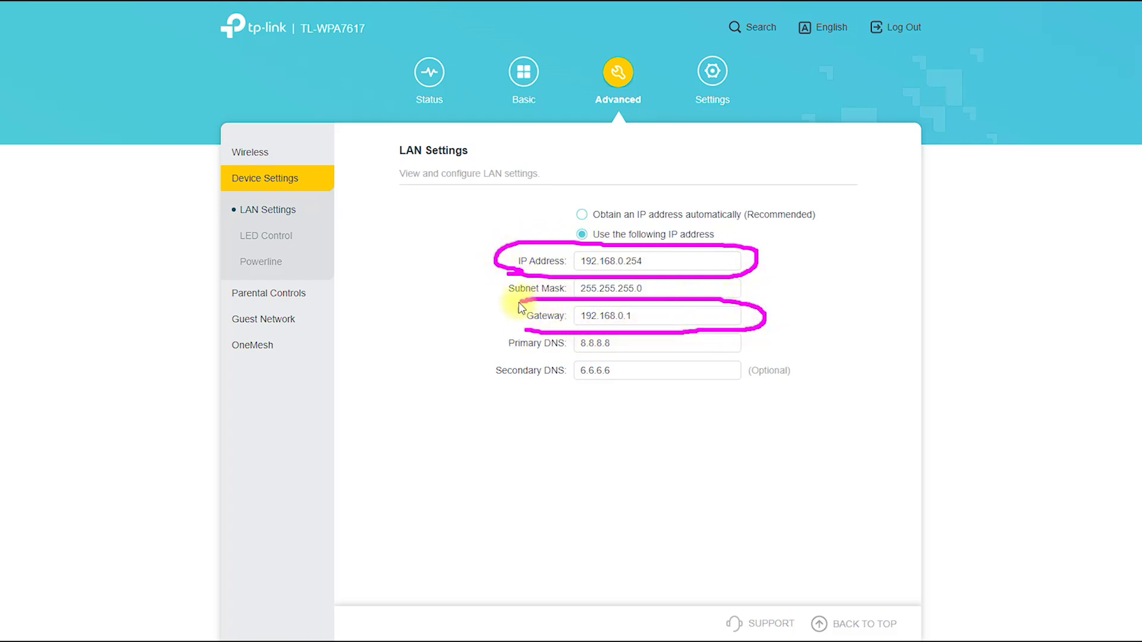
left_click(1087, 6)
View the LED Control settings with the LED schedule and the Powerline settings
left_click(262, 238)
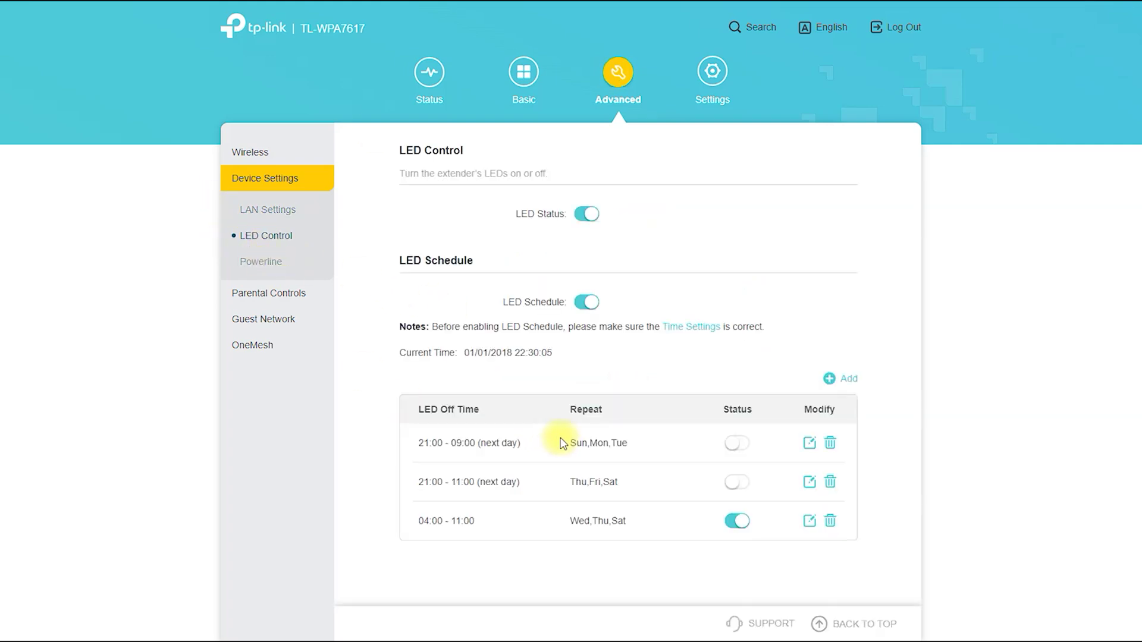
left_click(262, 263)
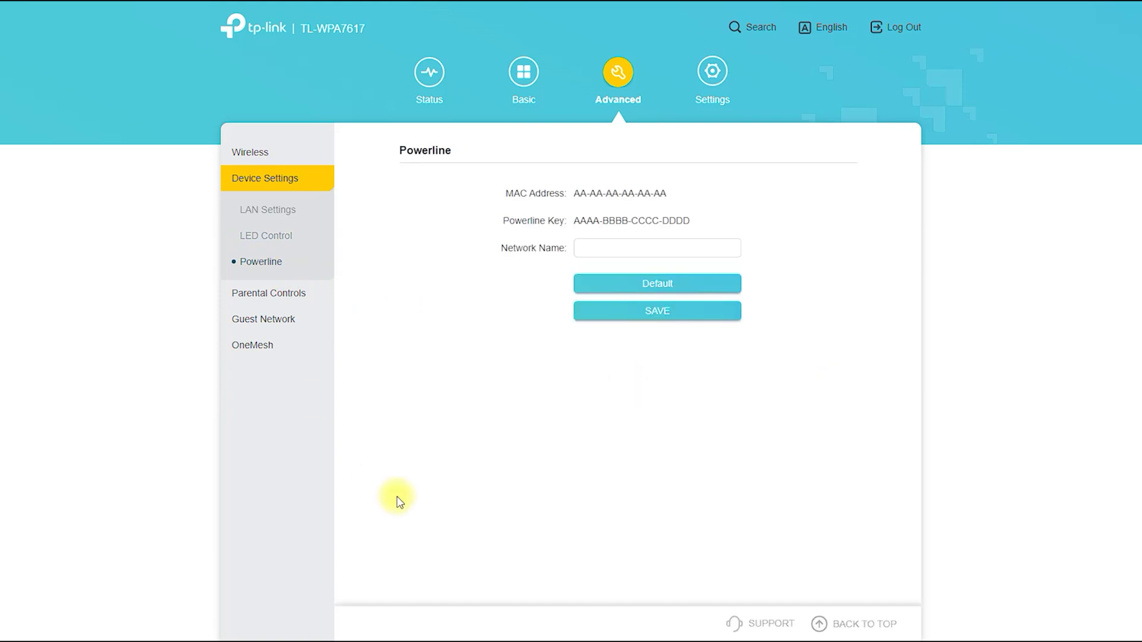
Open Parental Controls and look through the list of devices under parental controls
left_click(277, 294)
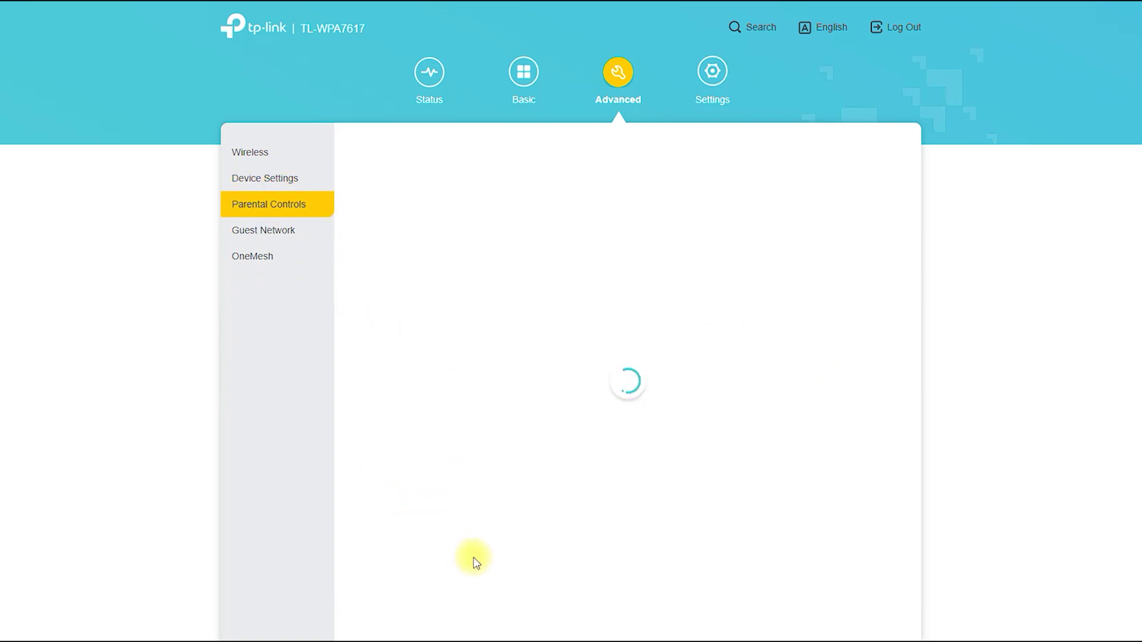
scroll(690, 425, "down", 3)
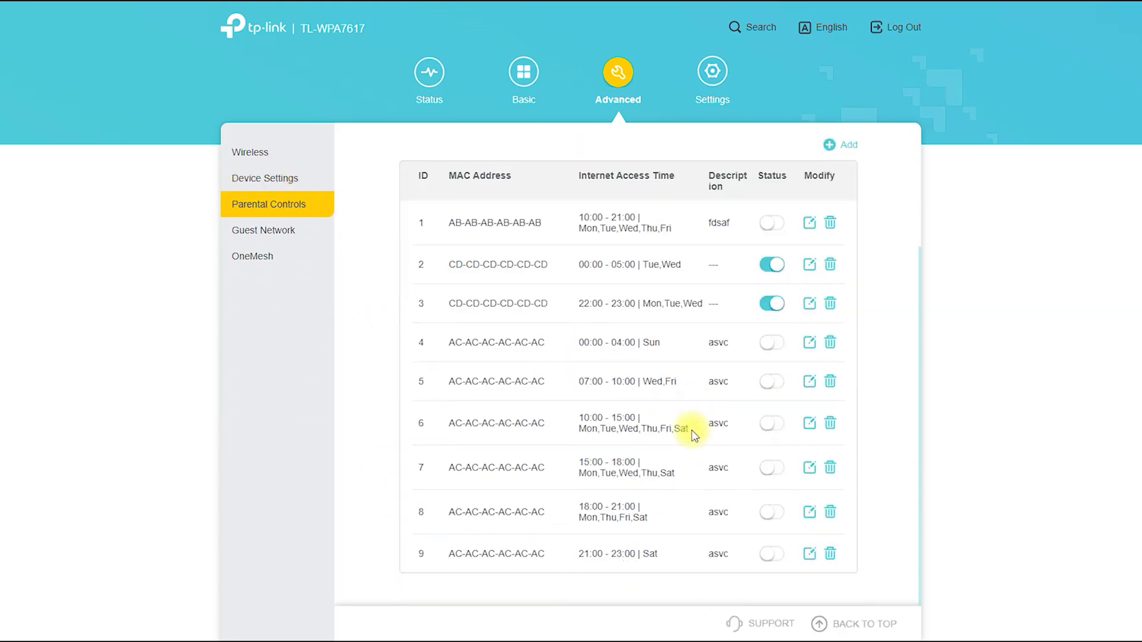
scroll(691, 454, "up", 3)
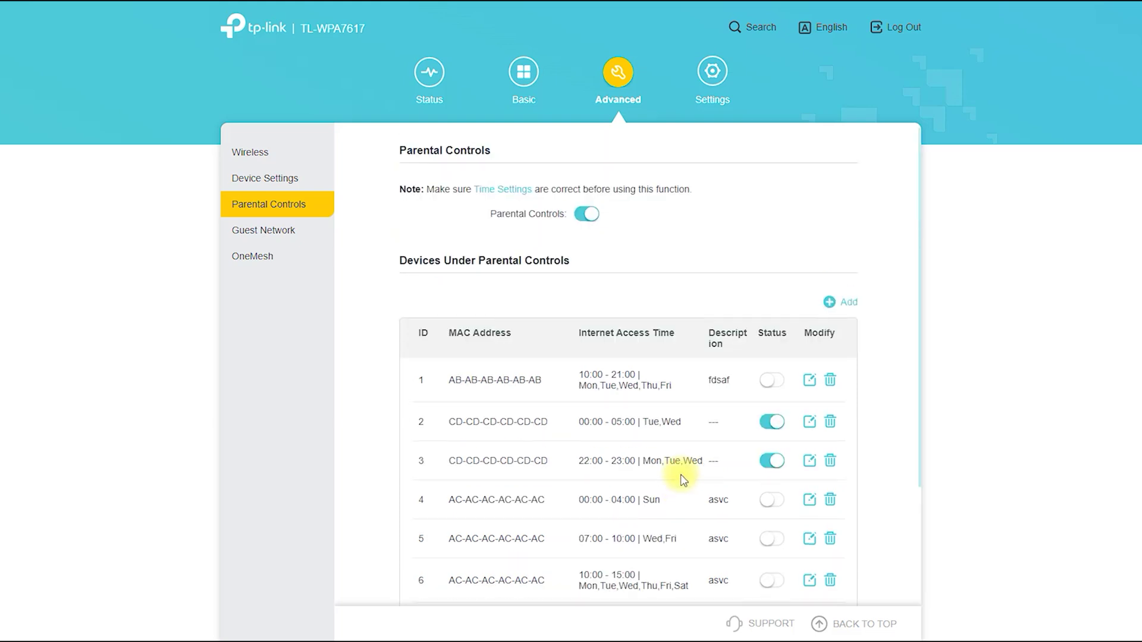
Review the 2.4GHz Guest Network settings and view the OneMesh page
left_click(283, 238)
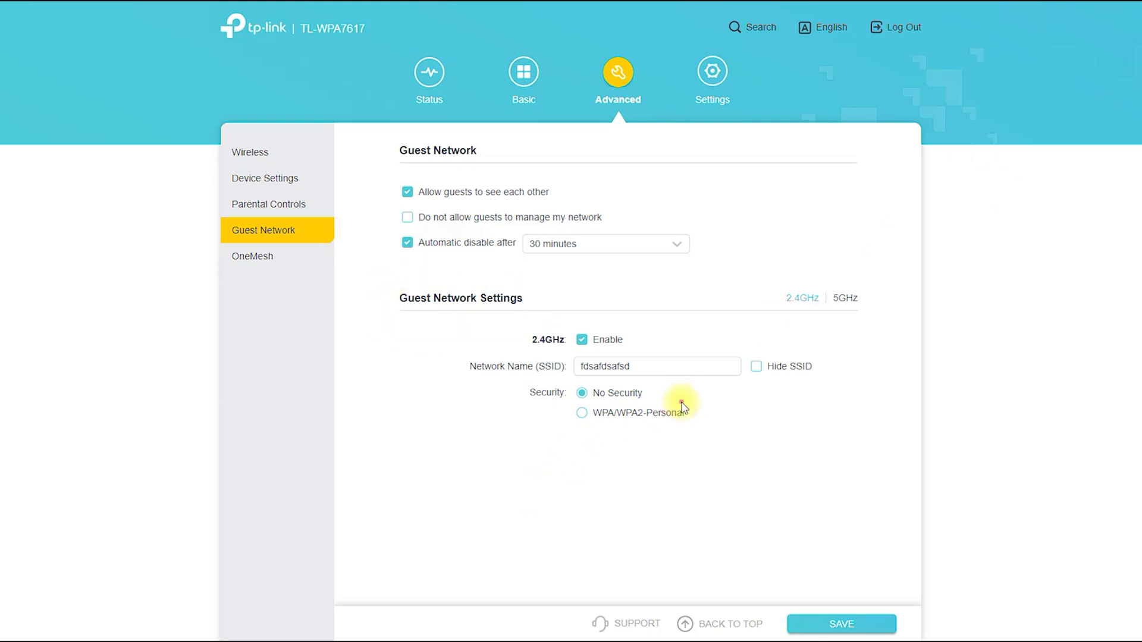
mouse_move(643, 323)
left_mouse_down()
mouse_move(950, 410)
mouse_move(564, 323)
left_mouse_up()
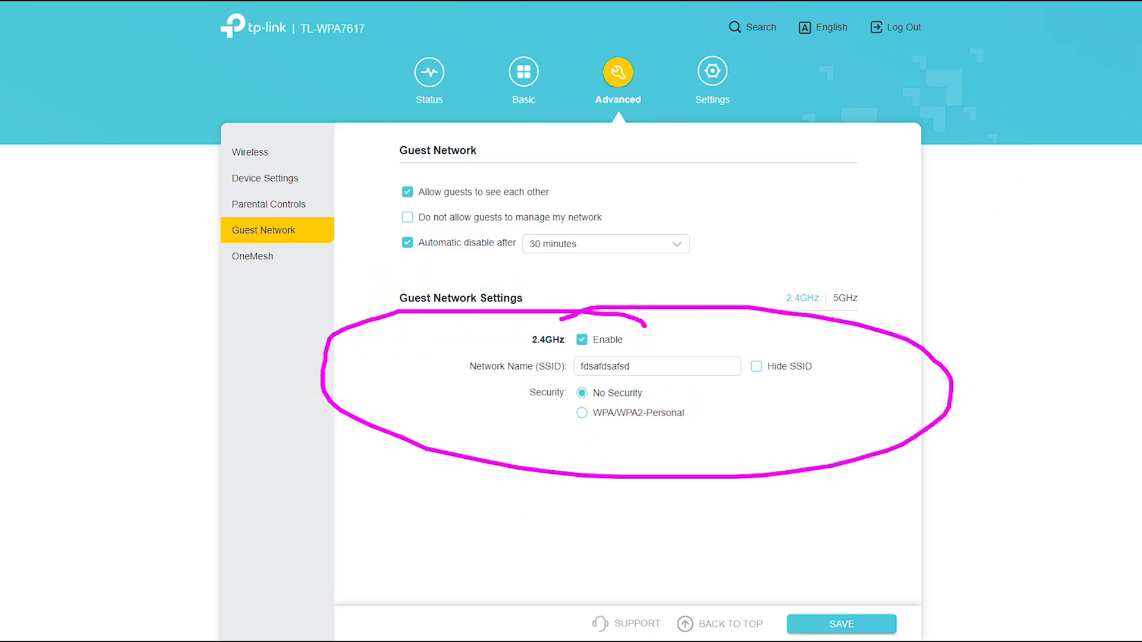
left_click(260, 257)
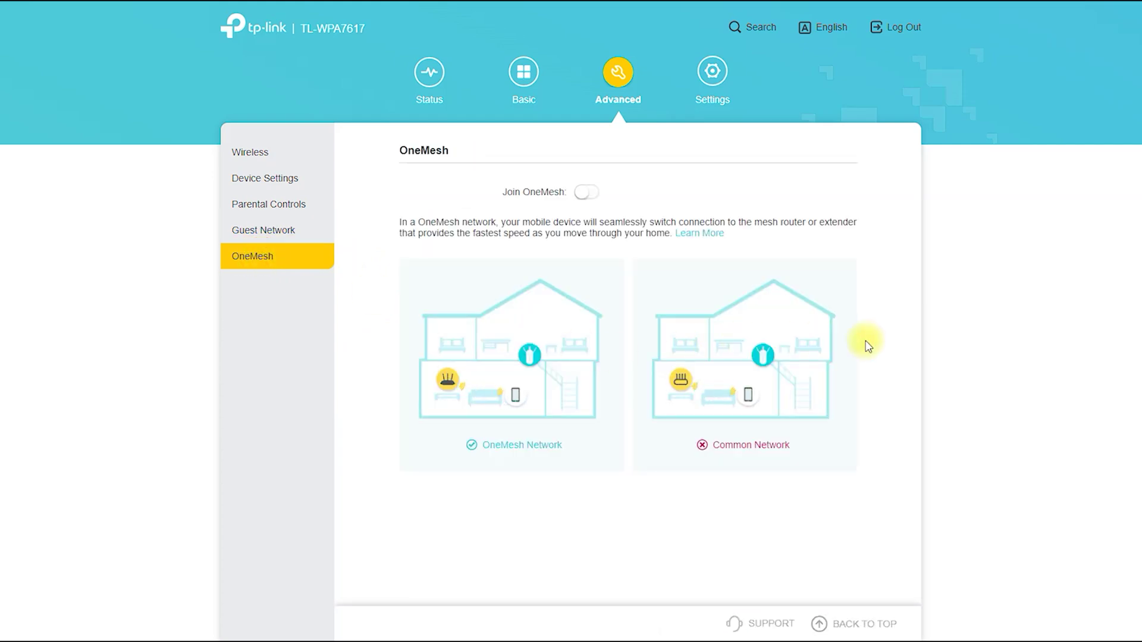
Open the extender's Time Settings and review the system time and daylight saving options
left_click(714, 74)
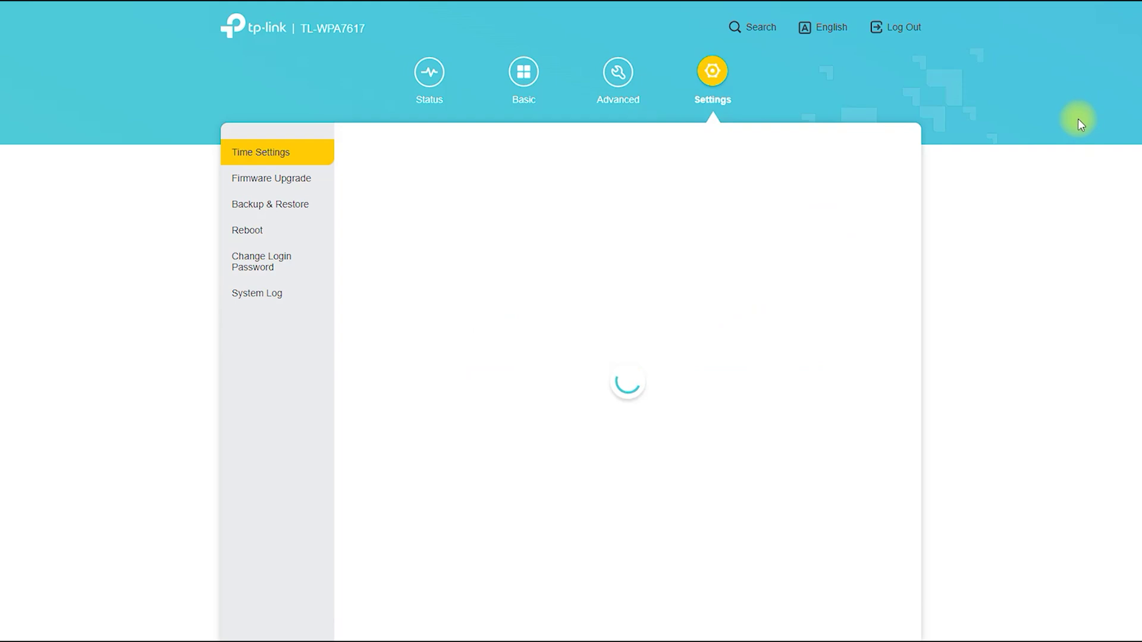
mouse_move(326, 155)
left_mouse_down()
mouse_move(377, 153)
mouse_move(364, 137)
mouse_move(400, 157)
mouse_move(491, 159)
mouse_move(395, 156)
left_mouse_up()
mouse_move(446, 186)
left_mouse_down()
mouse_move(502, 223)
mouse_move(440, 238)
mouse_move(446, 381)
left_mouse_up()
left_click_drag(430, 341, 455, 388)
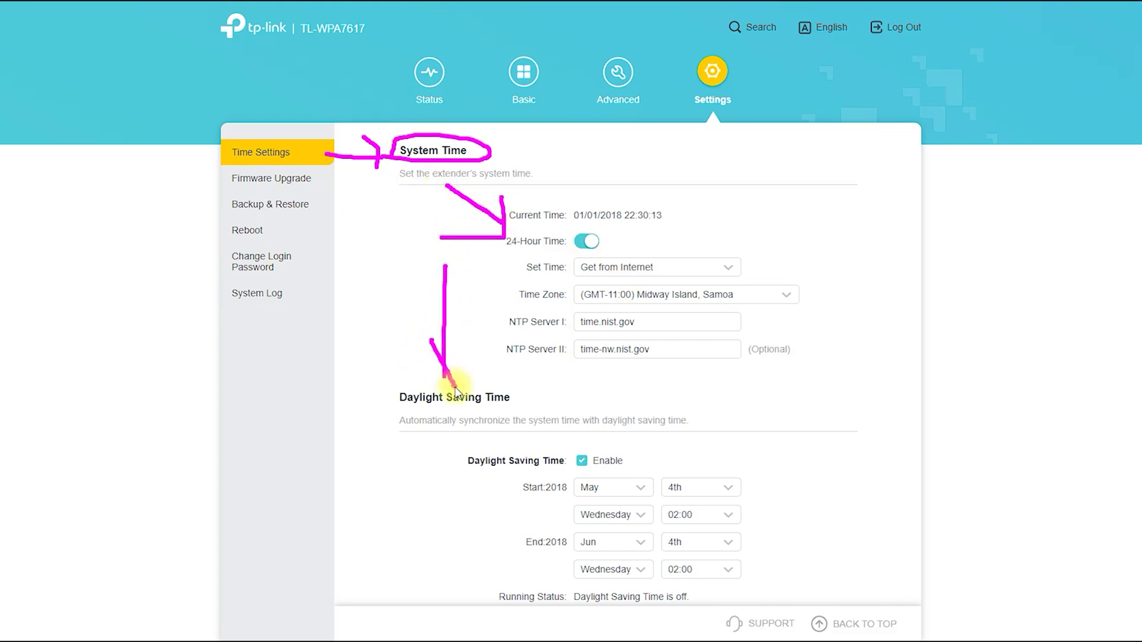
View the Firmware Upgrade page and review the Backup, Restore and Factory Default Restore options
left_click(257, 177)
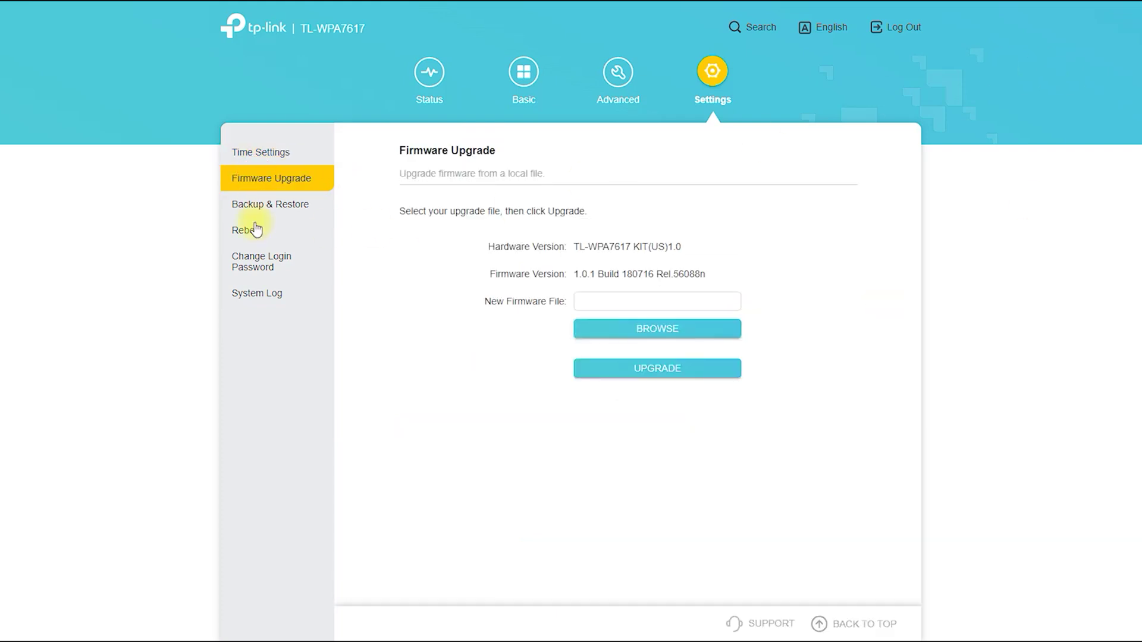
left_click(284, 204)
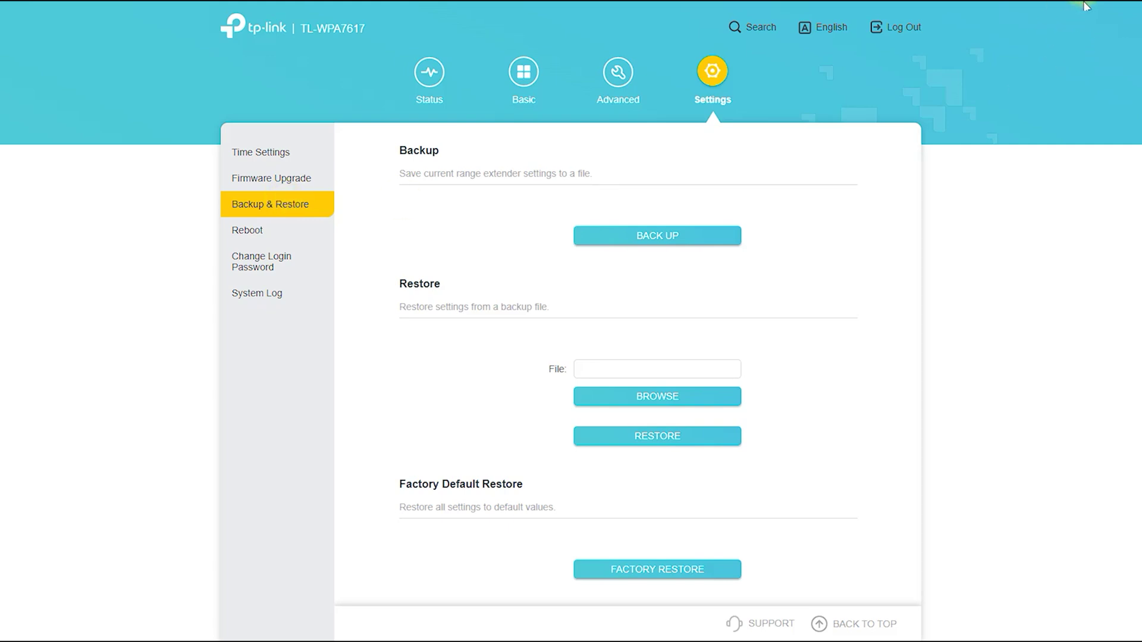
mouse_move(378, 297)
left_mouse_down()
mouse_move(457, 273)
mouse_move(382, 296)
left_mouse_up()
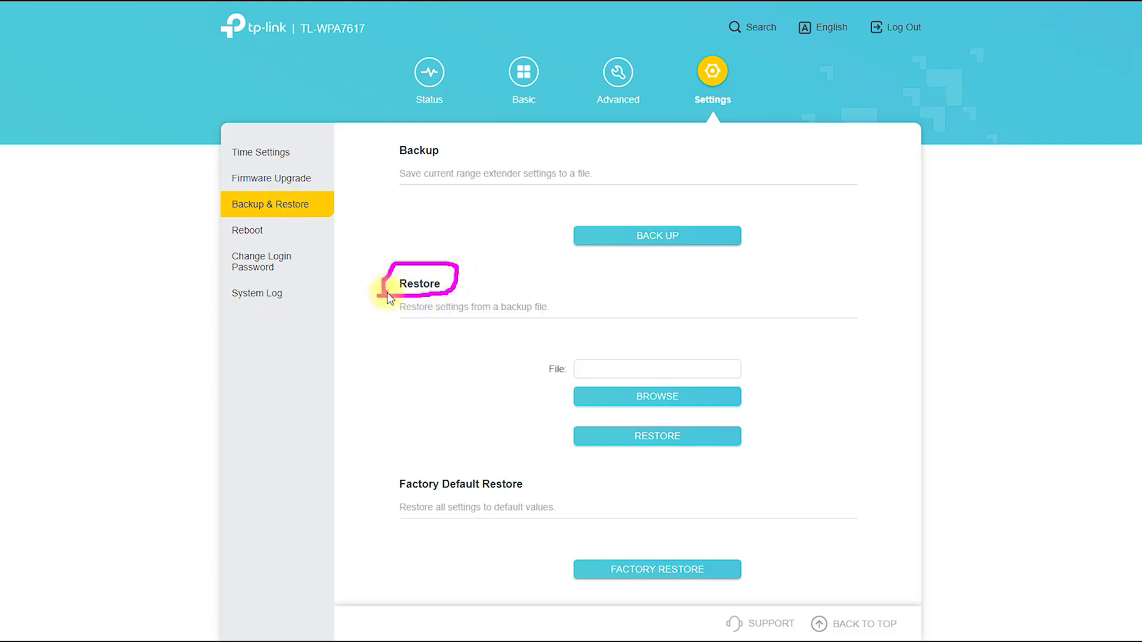
mouse_move(378, 166)
left_mouse_down()
mouse_move(461, 158)
mouse_move(384, 156)
left_mouse_up()
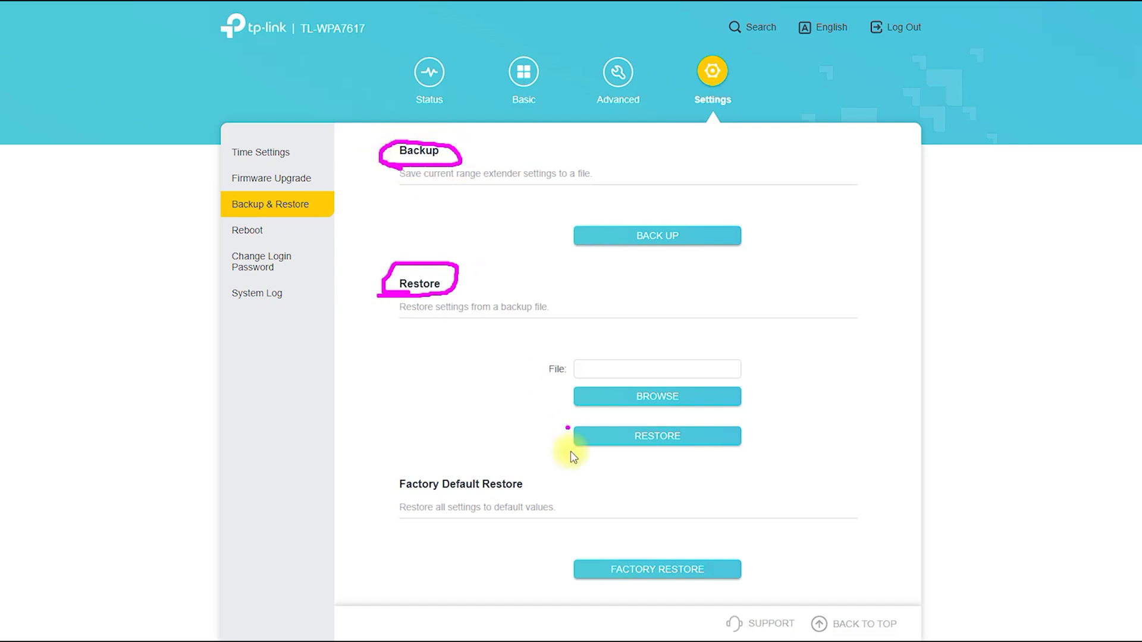
mouse_move(407, 503)
left_mouse_down()
mouse_move(515, 498)
mouse_move(529, 470)
mouse_move(394, 472)
mouse_move(424, 498)
left_mouse_up()
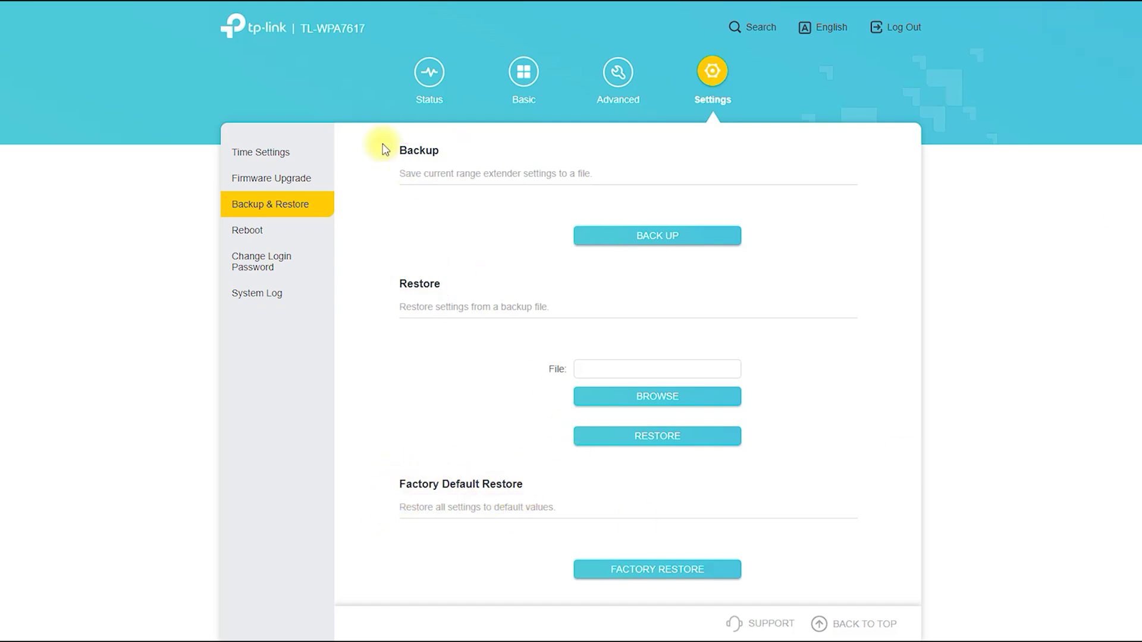
View the Reboot page and the Change Login Password page
left_click(236, 232)
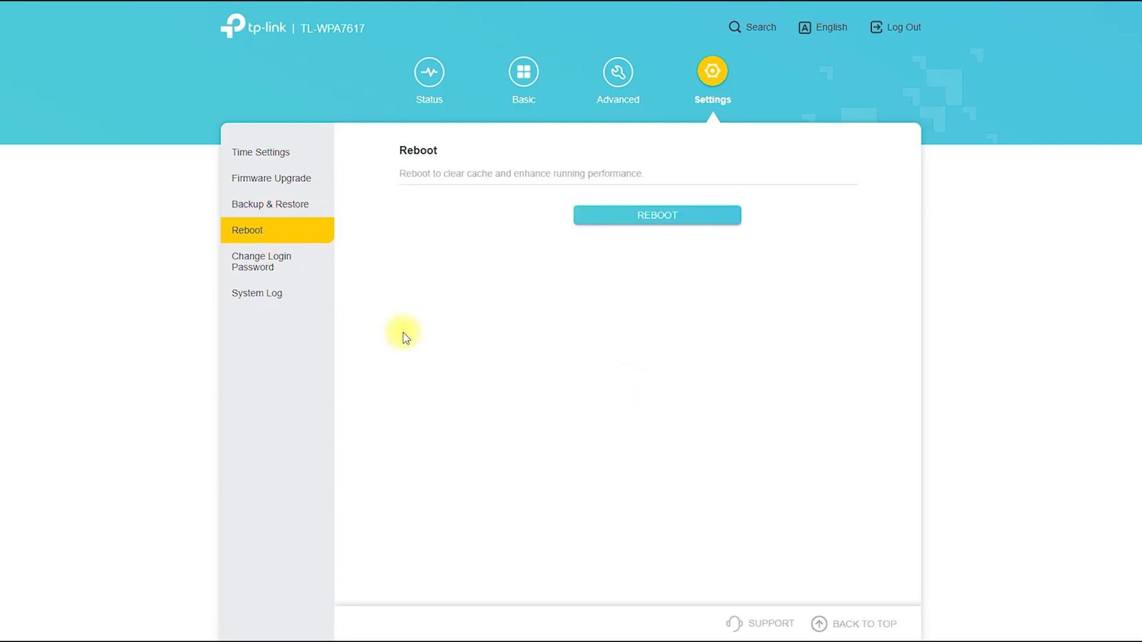
left_click(279, 272)
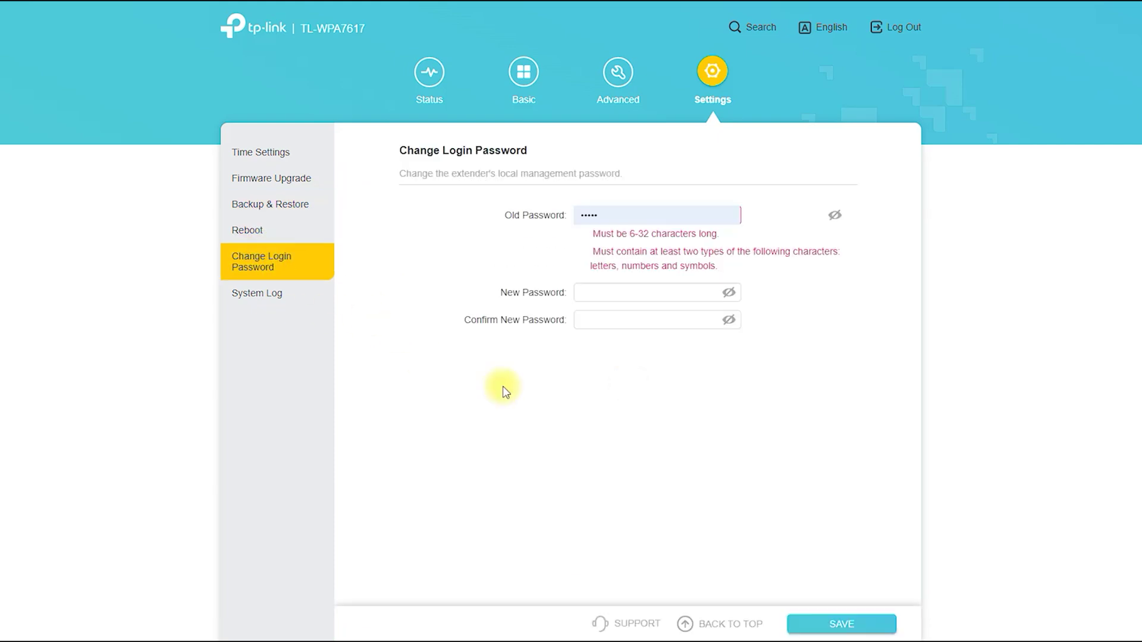
mouse_move(379, 165)
left_mouse_down()
mouse_move(563, 155)
mouse_move(396, 133)
mouse_move(380, 166)
left_mouse_up()
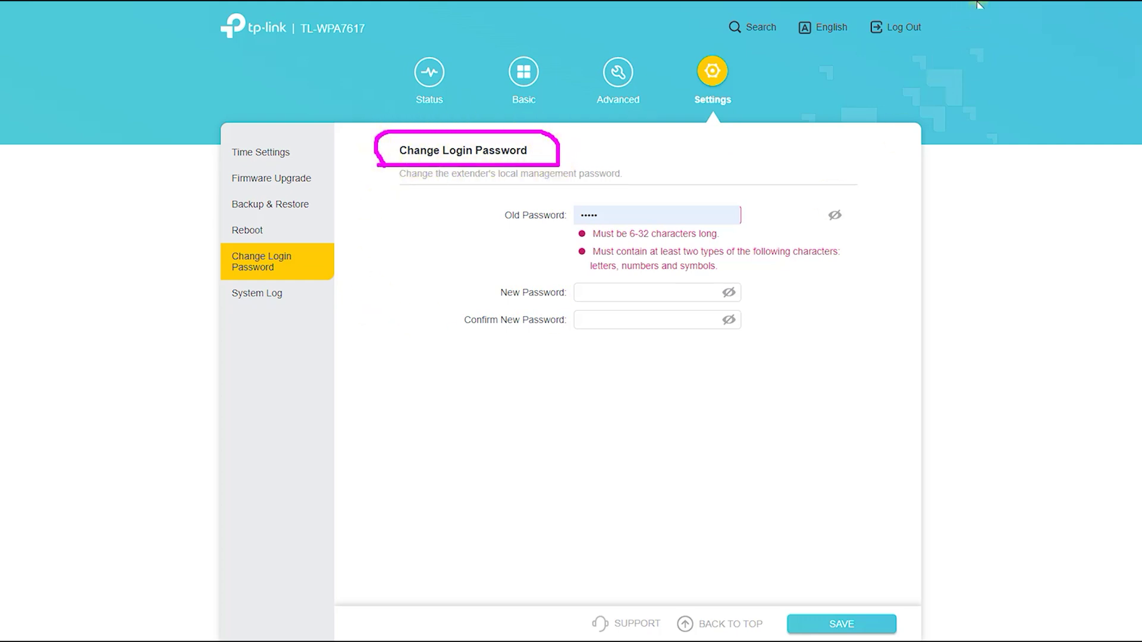
key("Escape")
View the System Log page and locate the interface language option
left_click(277, 295)
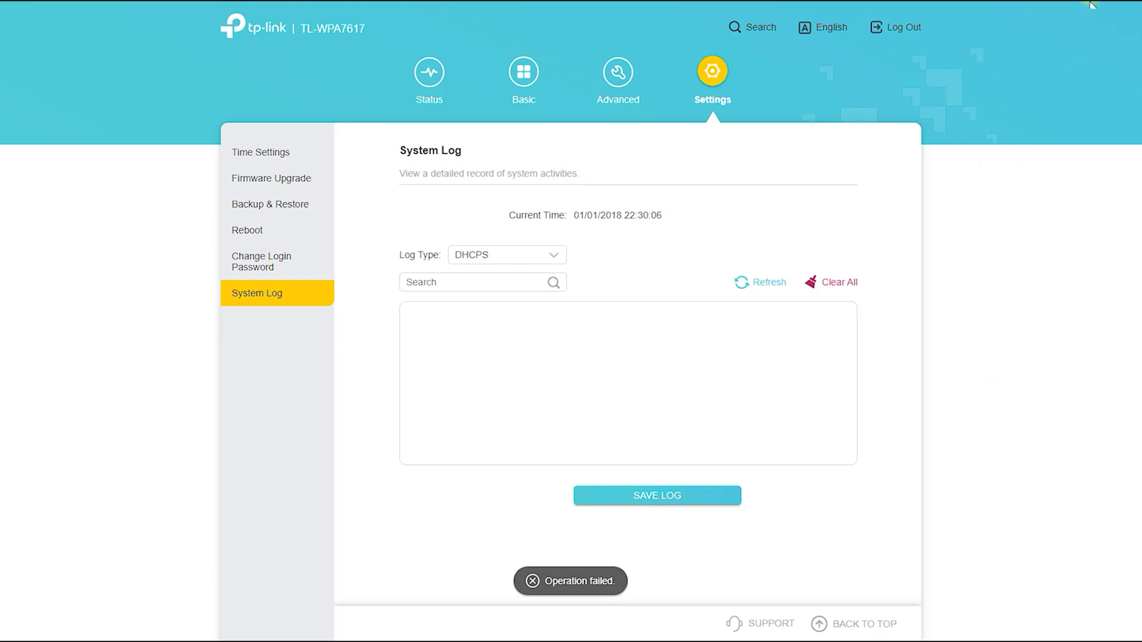
mouse_move(487, 173)
left_mouse_down()
mouse_move(383, 163)
mouse_move(400, 142)
mouse_move(490, 152)
left_mouse_up()
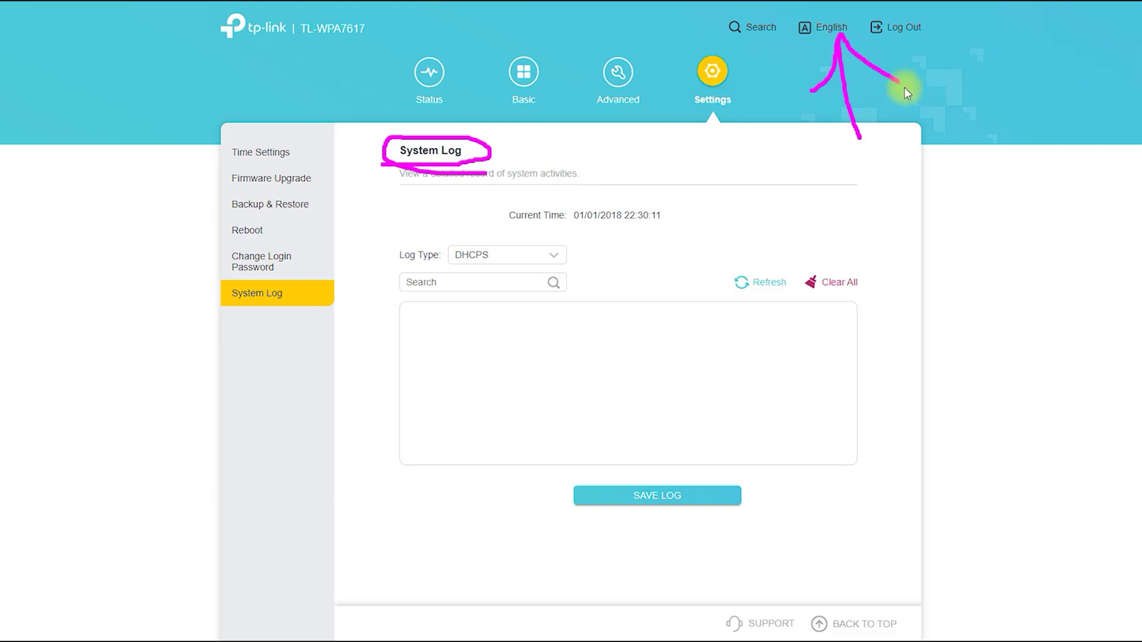
Search the web interface for "5g" and review the matching entries
left_click(740, 29)
left_click(580, 174)
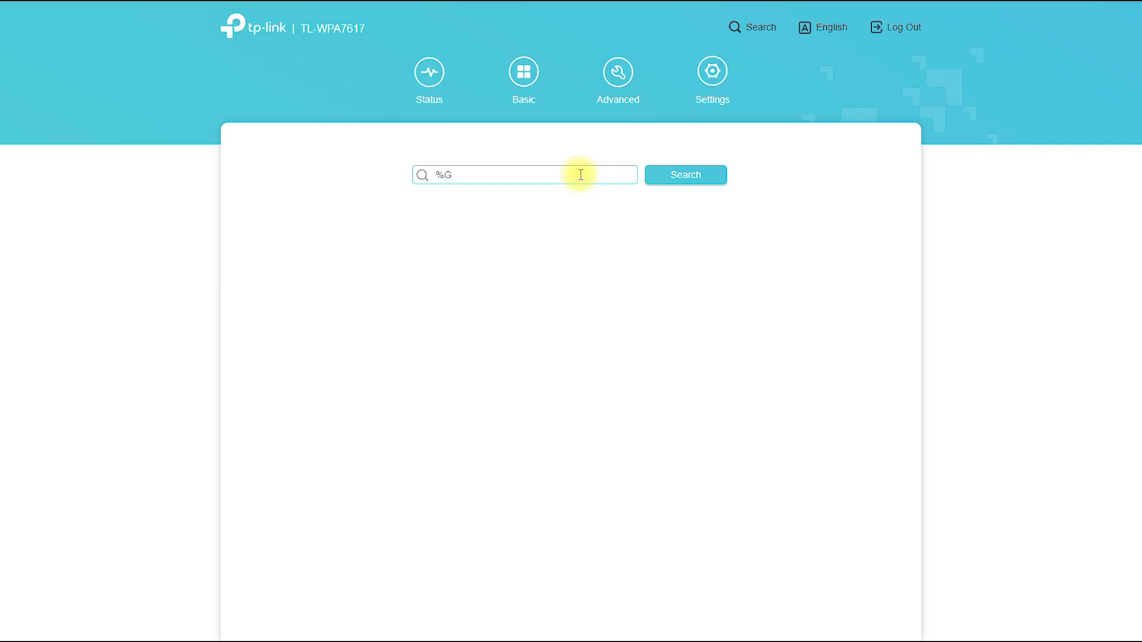
left_click(721, 172)
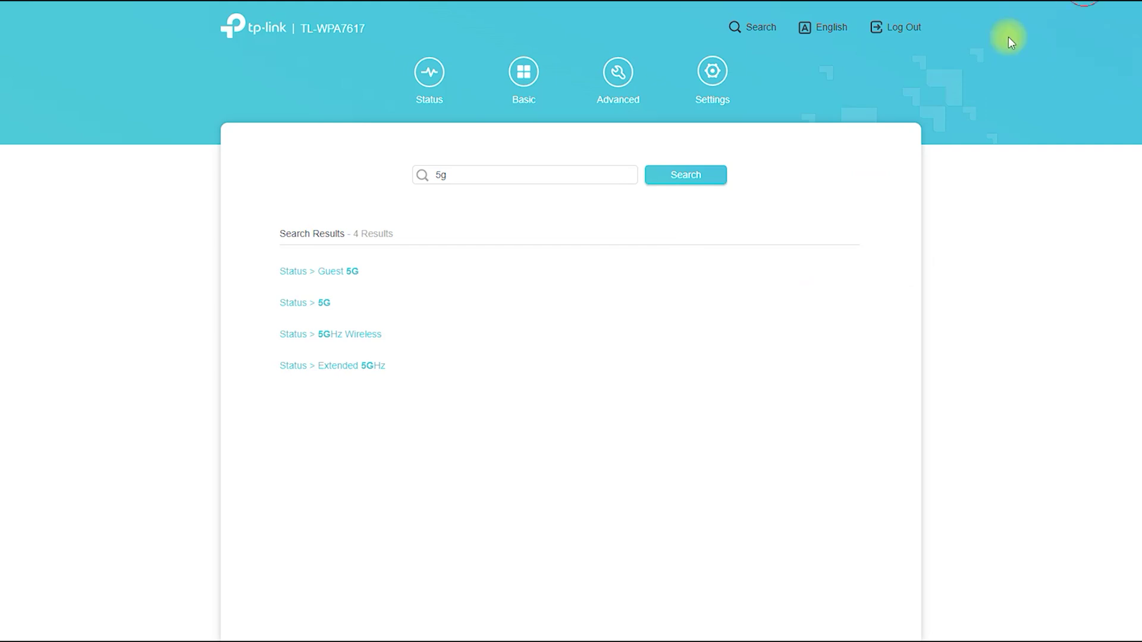
mouse_move(386, 289)
left_mouse_down()
mouse_move(316, 204)
mouse_move(308, 403)
mouse_move(425, 274)
mouse_move(556, 235)
mouse_move(744, 47)
left_mouse_up()
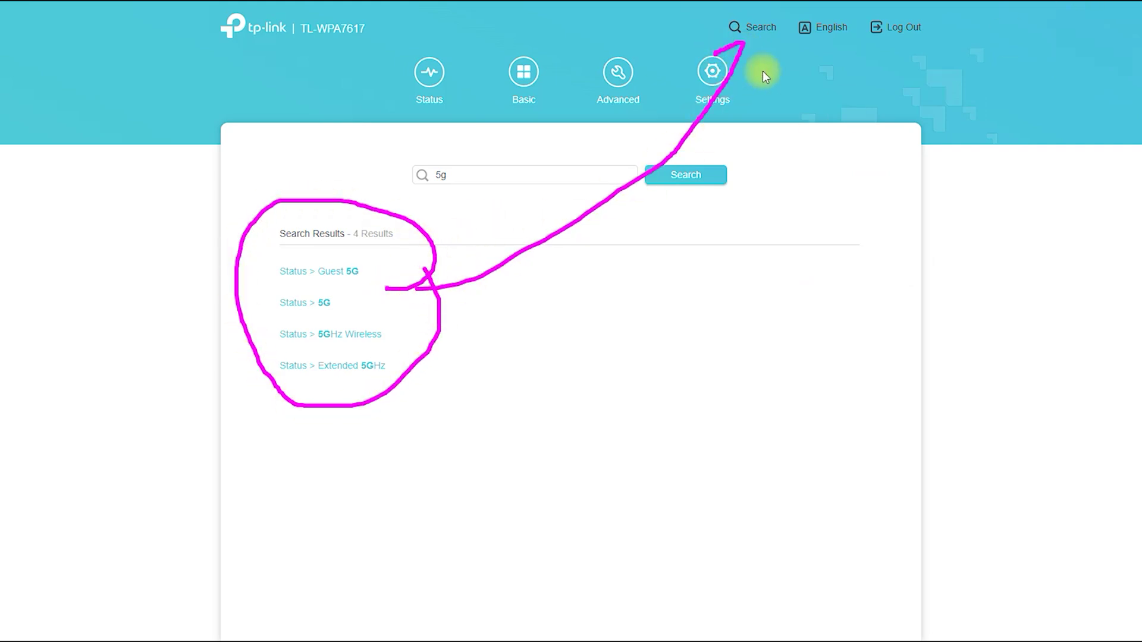